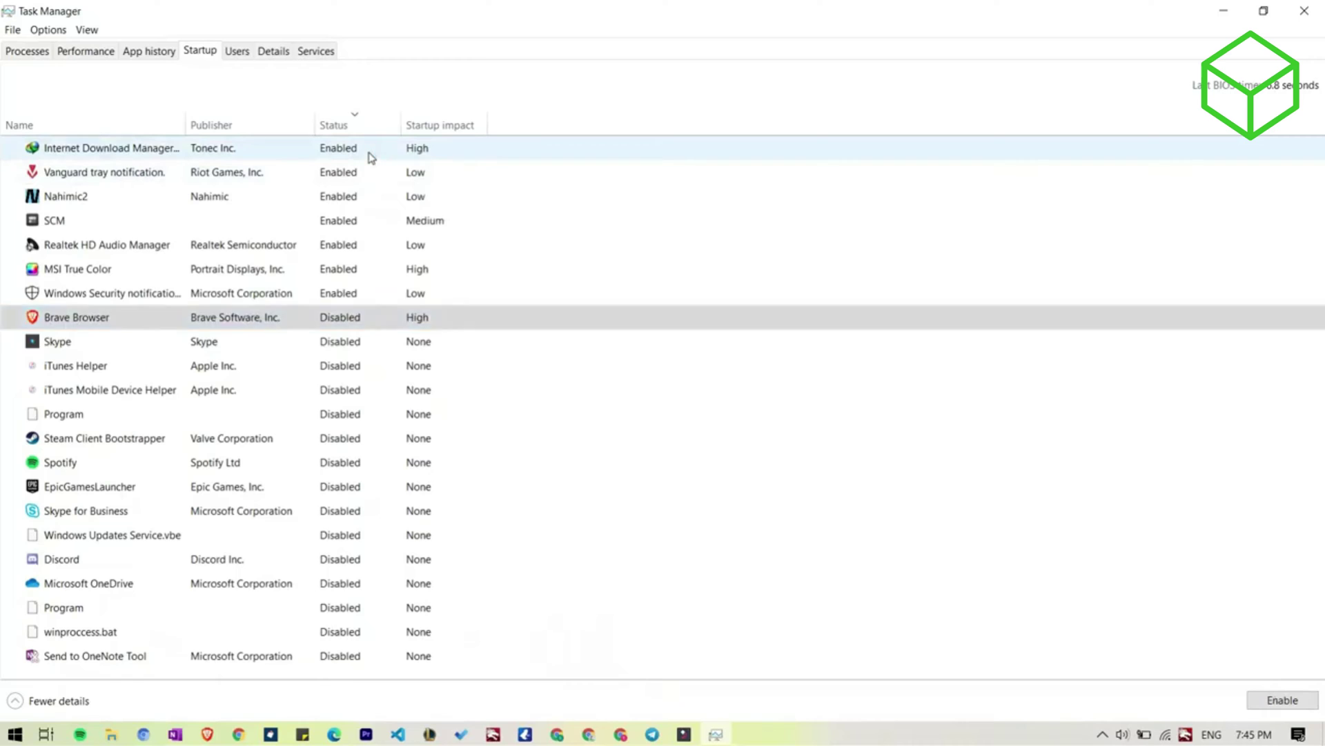
# - Disable the Vanguard tray notification startup entry from Riot Games
pyautogui.click(372, 156)
pyautogui.click(376, 177)
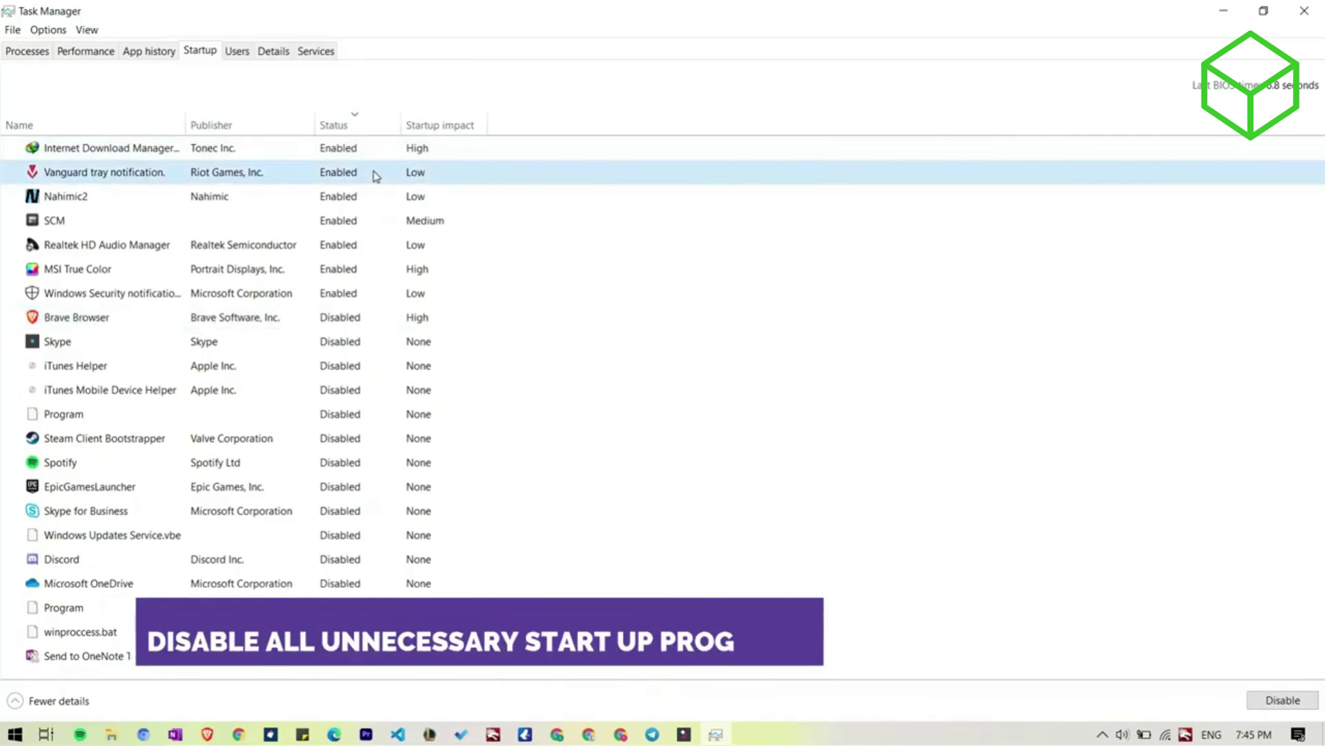
pyautogui.rightClick(377, 176)
pyautogui.click(390, 180)
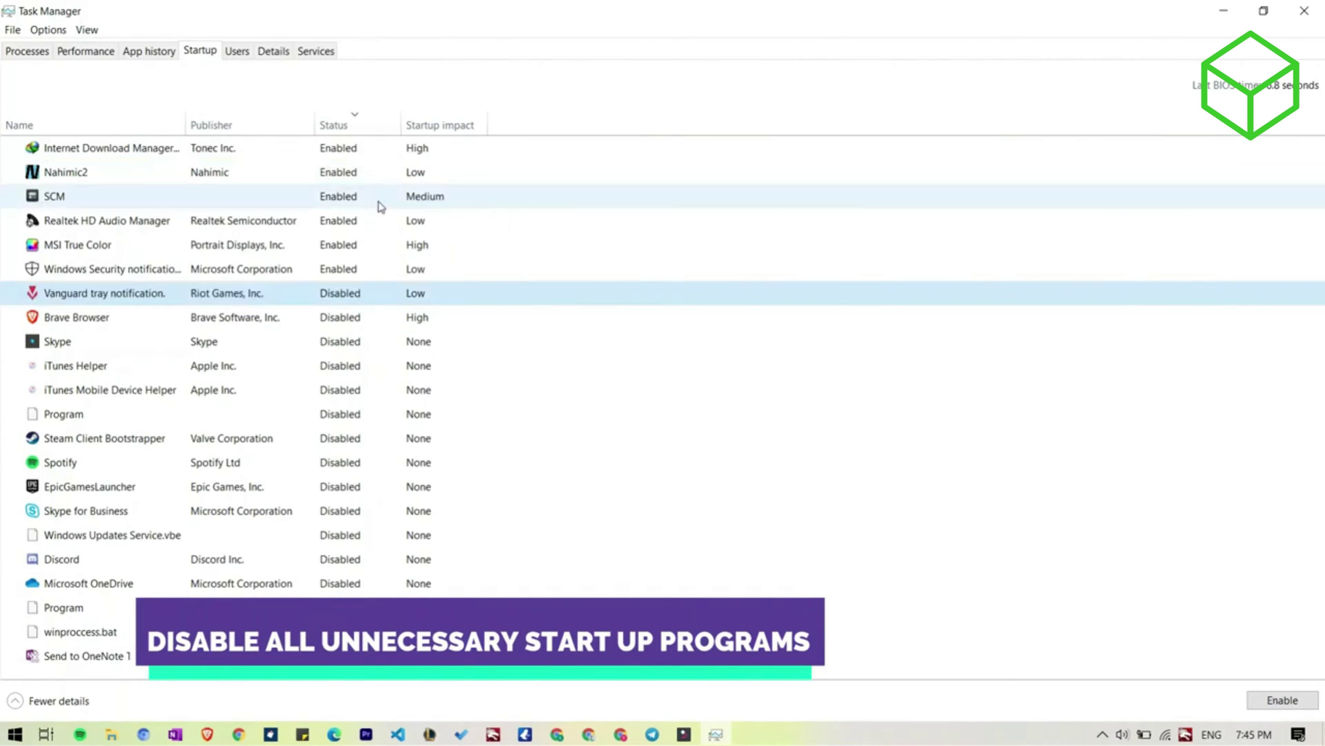
# - Disable the Internet Download Manager startup entry from Tonec Inc
pyautogui.click(400, 316)
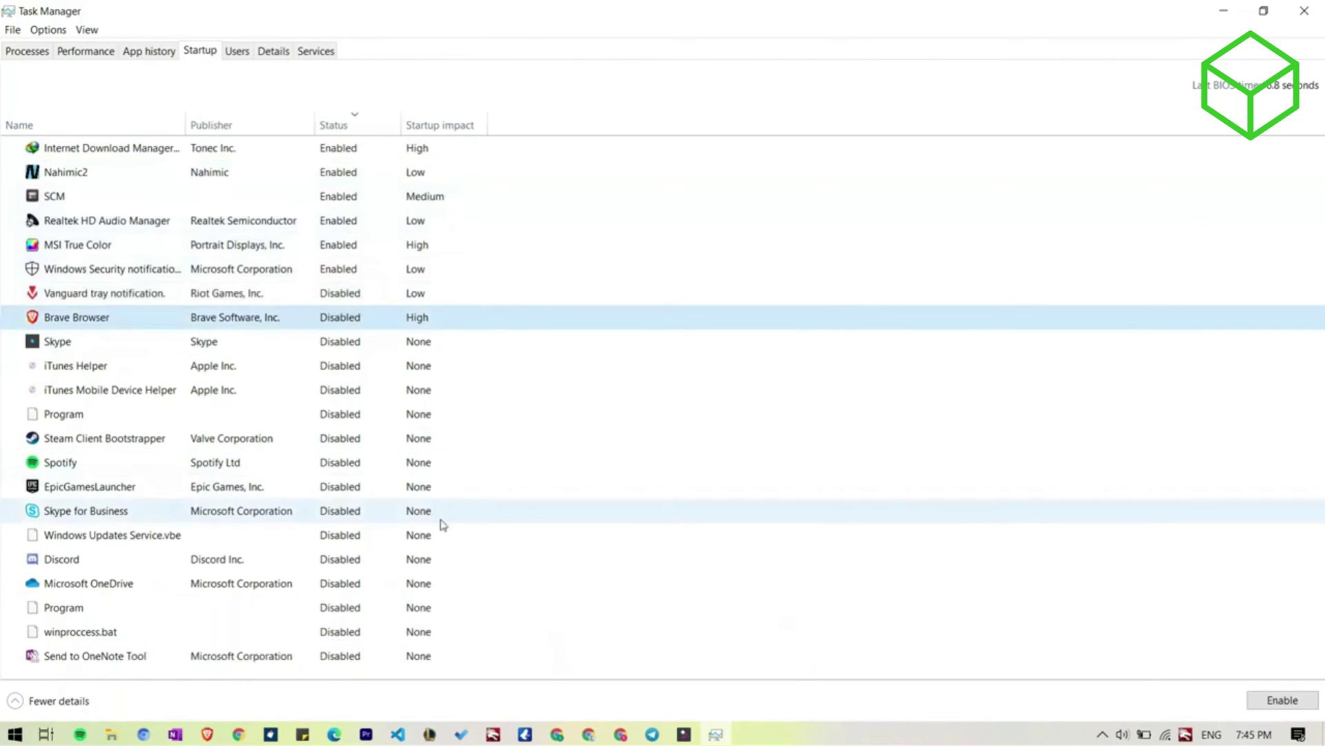
pyautogui.click(423, 150)
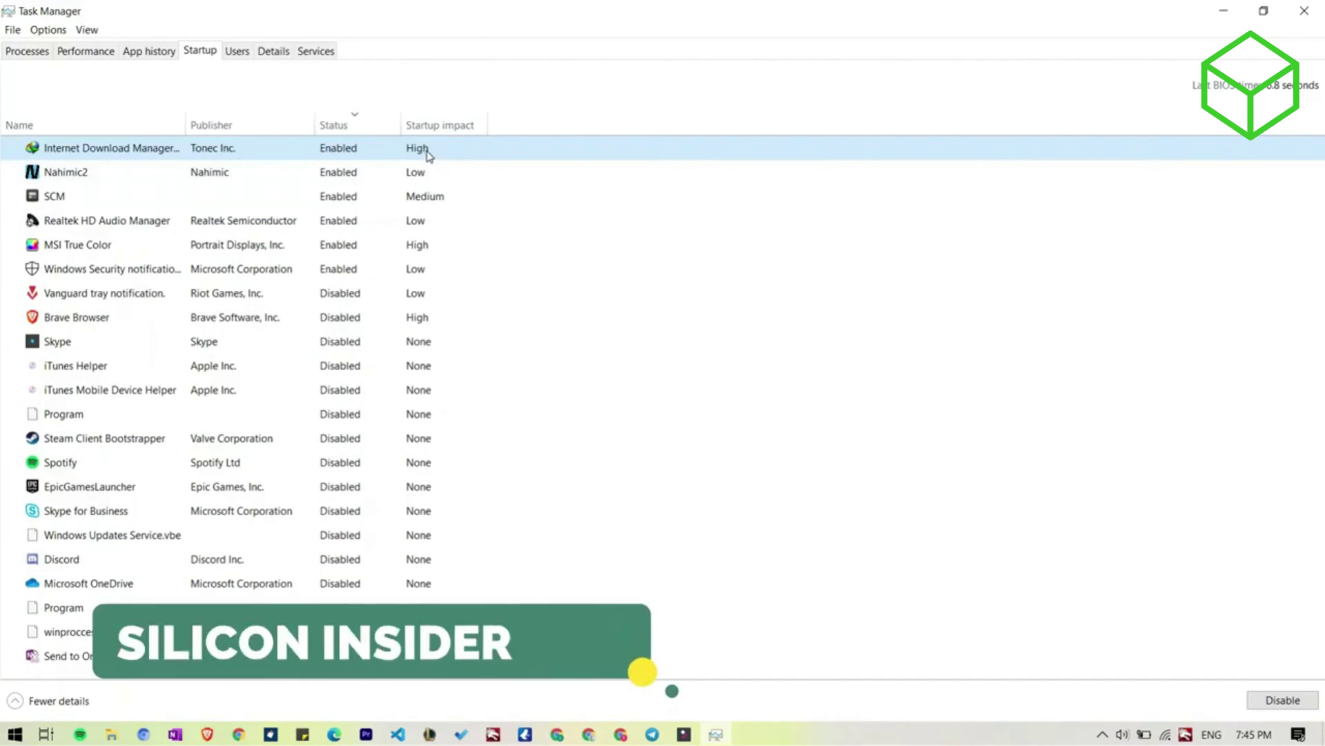
pyautogui.rightClick(426, 153)
pyautogui.click(510, 178)
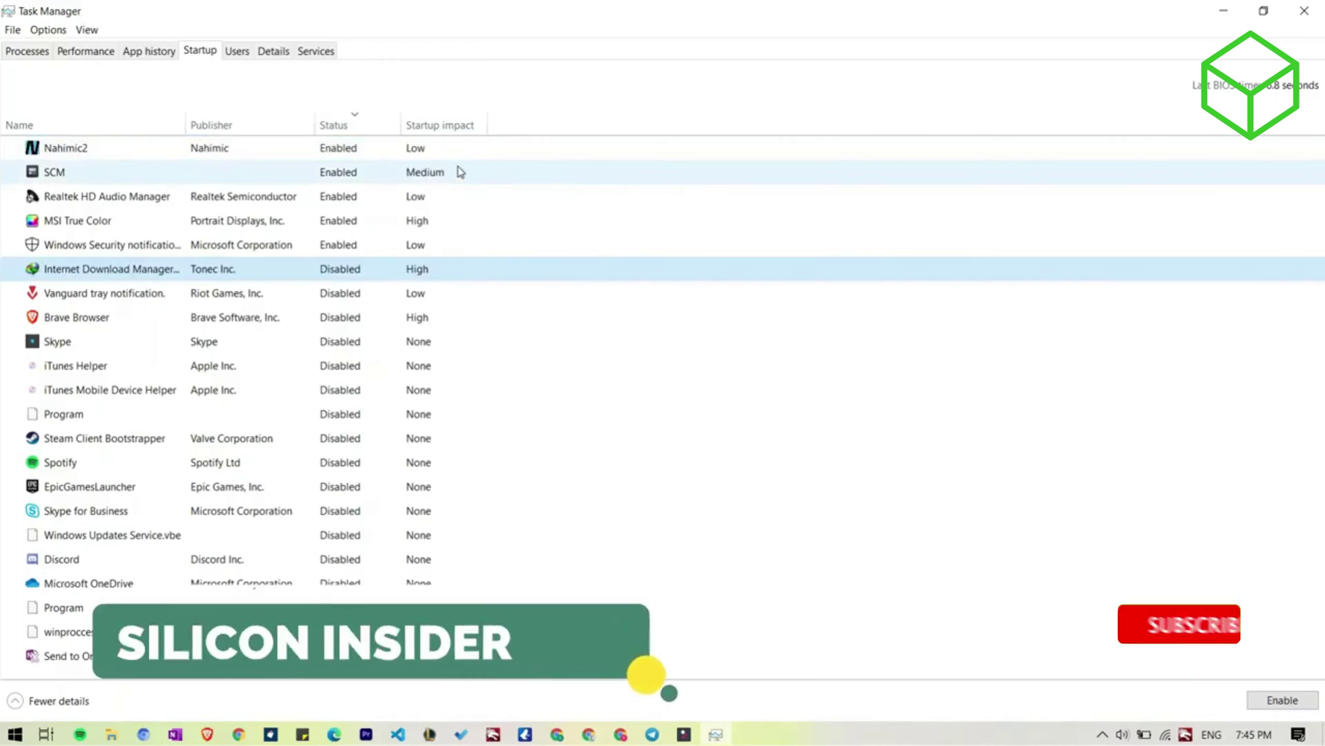
# - Disable the SCM entry in the list of startup programs
pyautogui.click(437, 158)
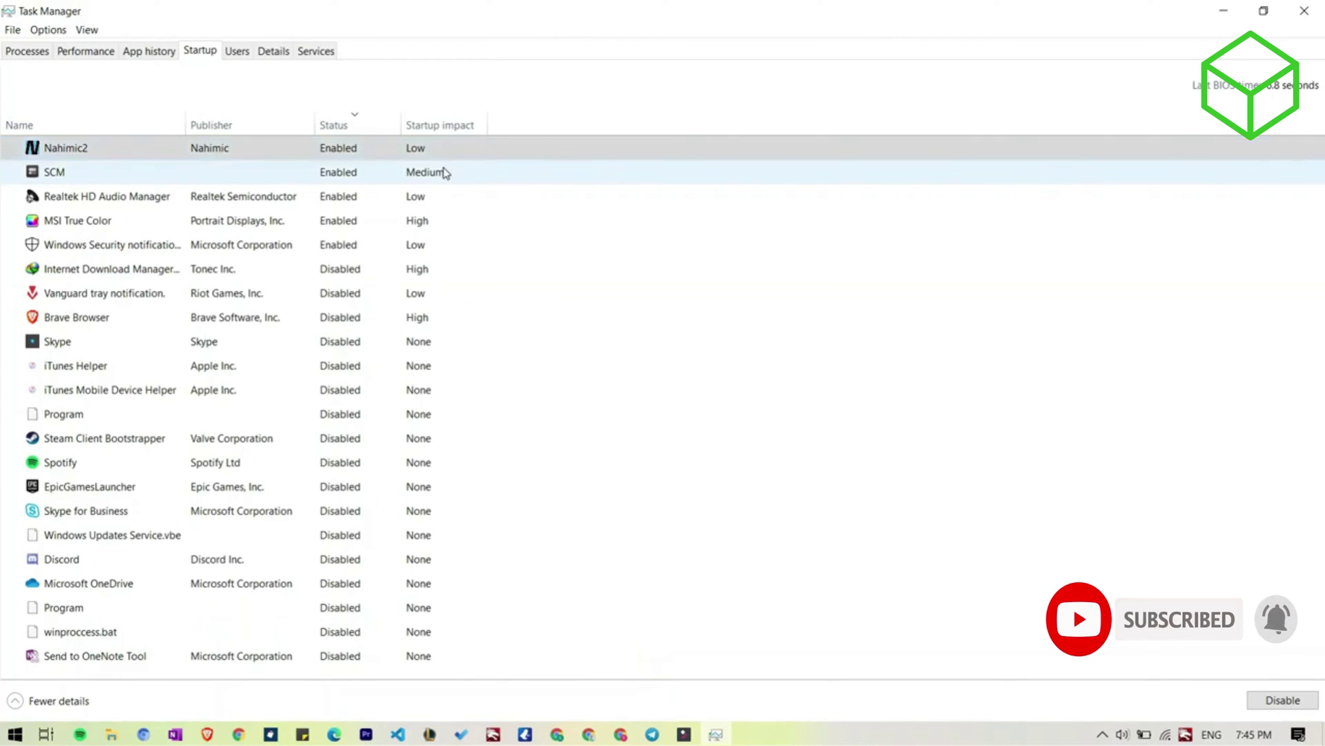
pyautogui.click(445, 173)
pyautogui.rightClick(445, 172)
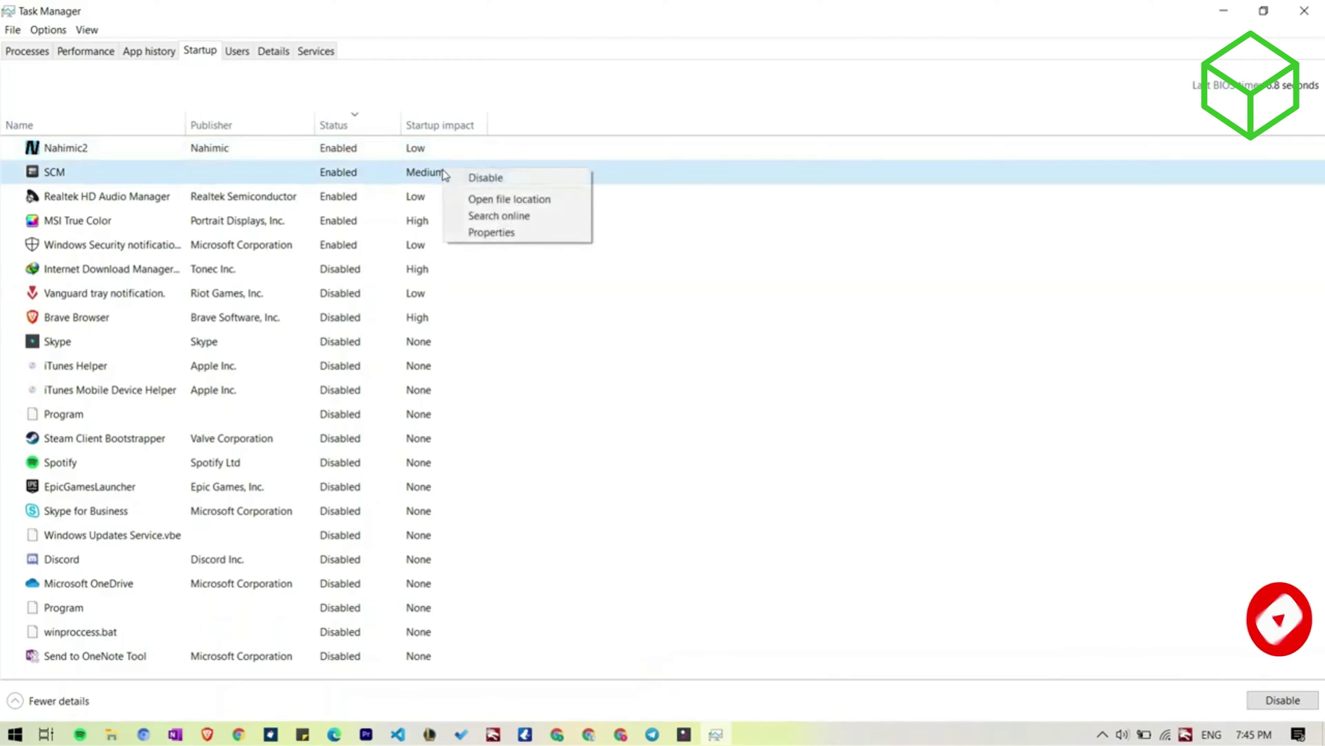
pyautogui.click(459, 180)
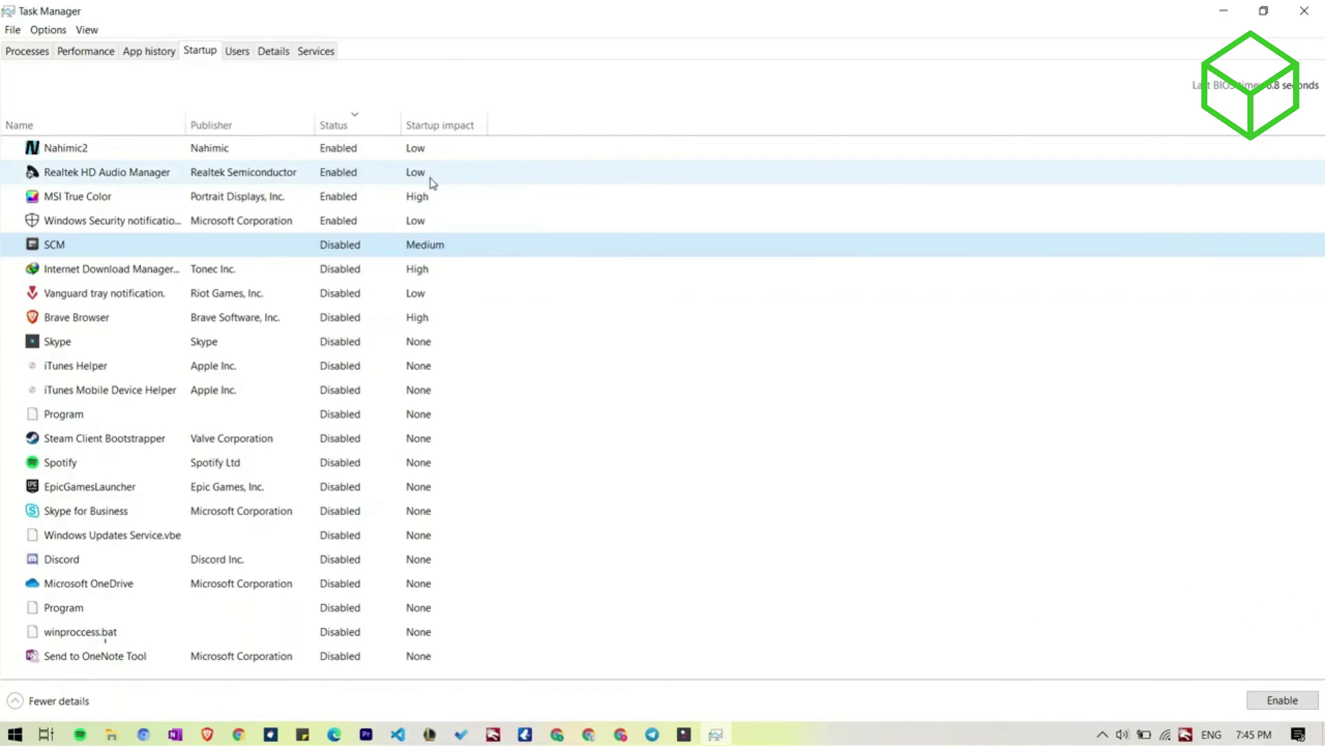
# - Check the Realtek HD Audio Manager, MSI True Color and Windows Security notification startup entries and close Task Manager
pyautogui.click(433, 181)
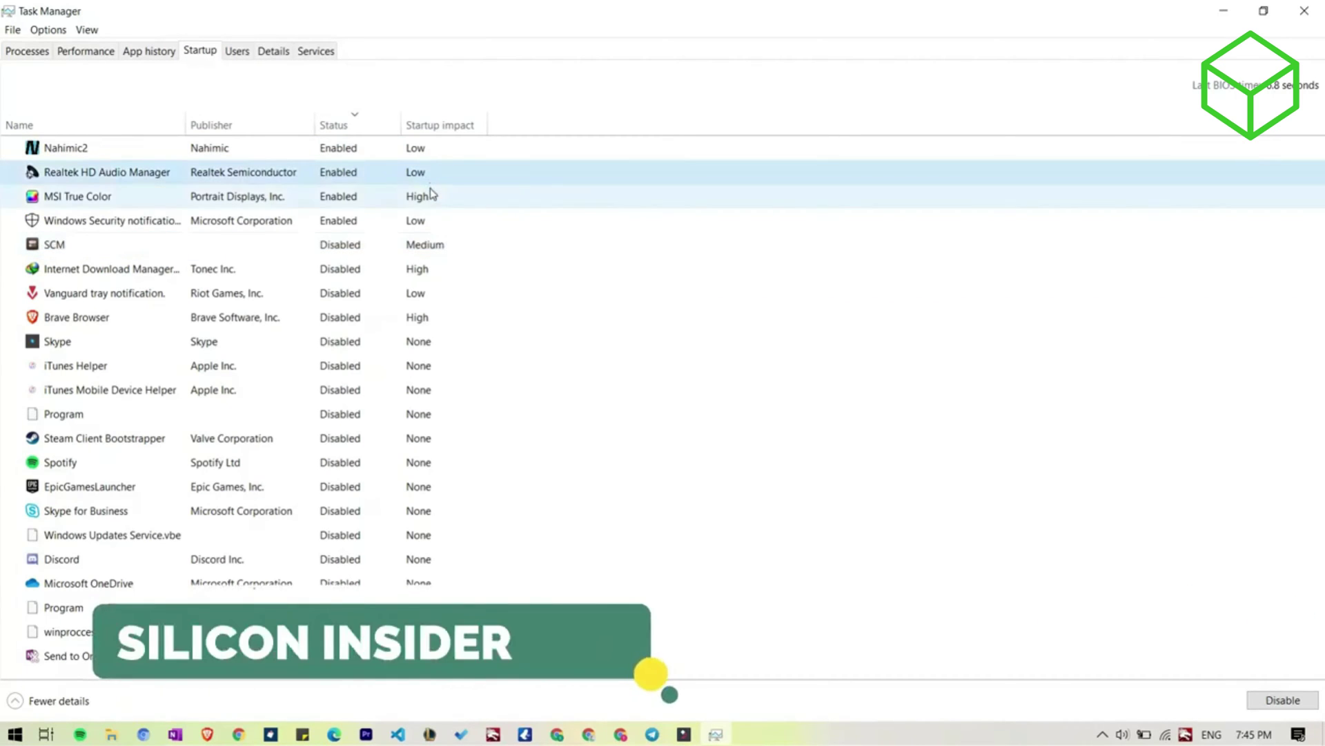
pyautogui.click(430, 191)
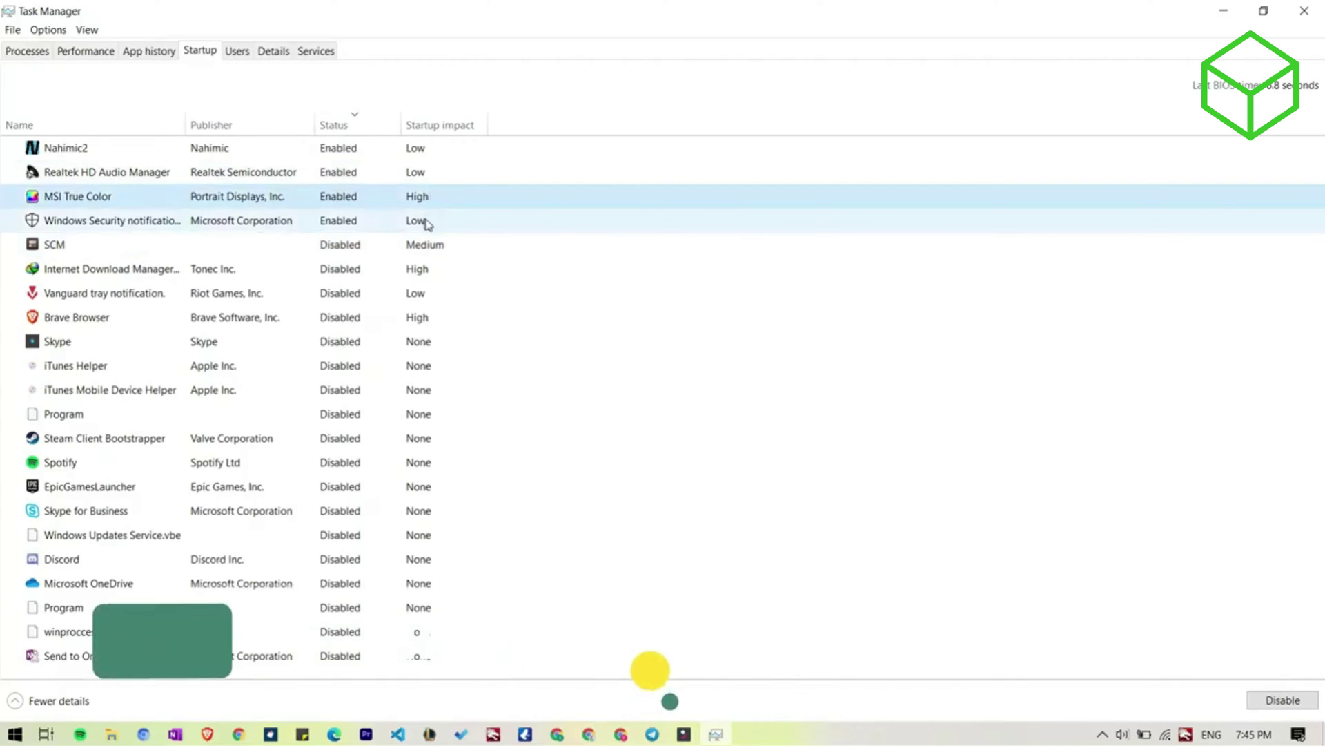
pyautogui.click(428, 224)
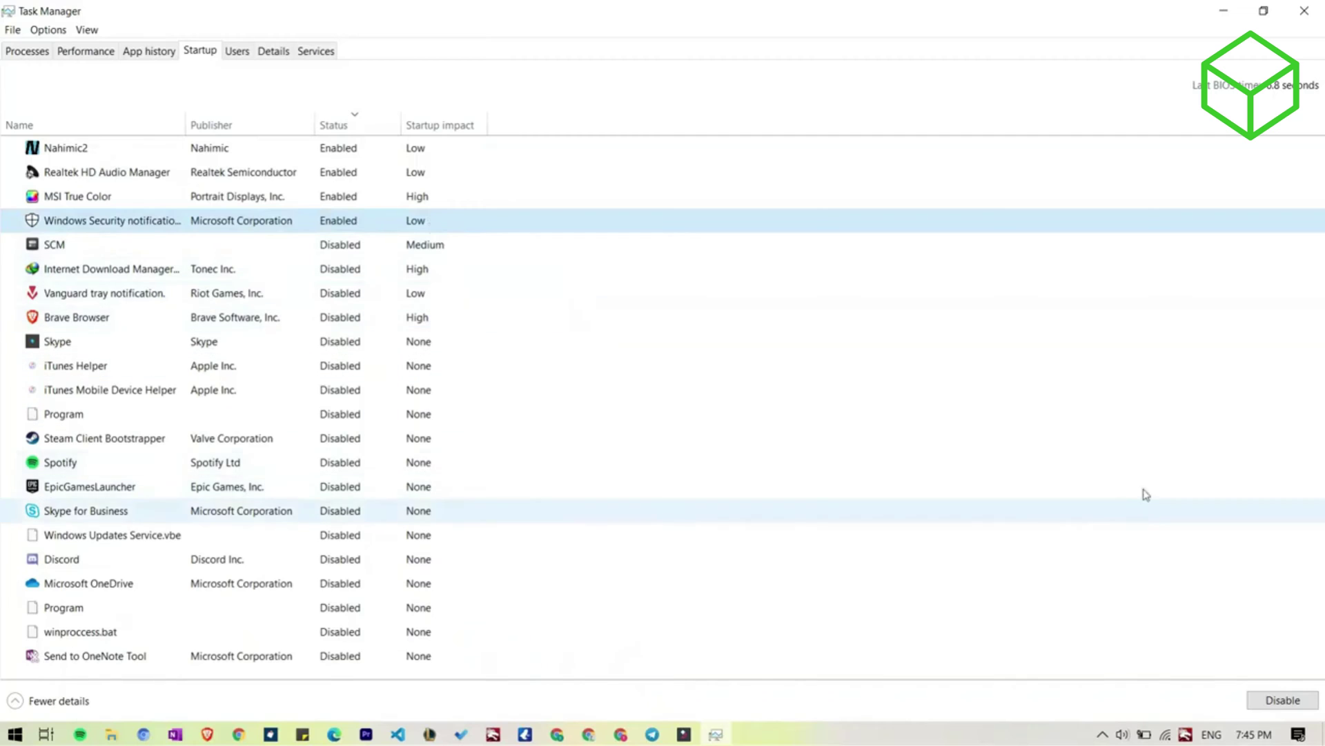
pyautogui.click(1306, 12)
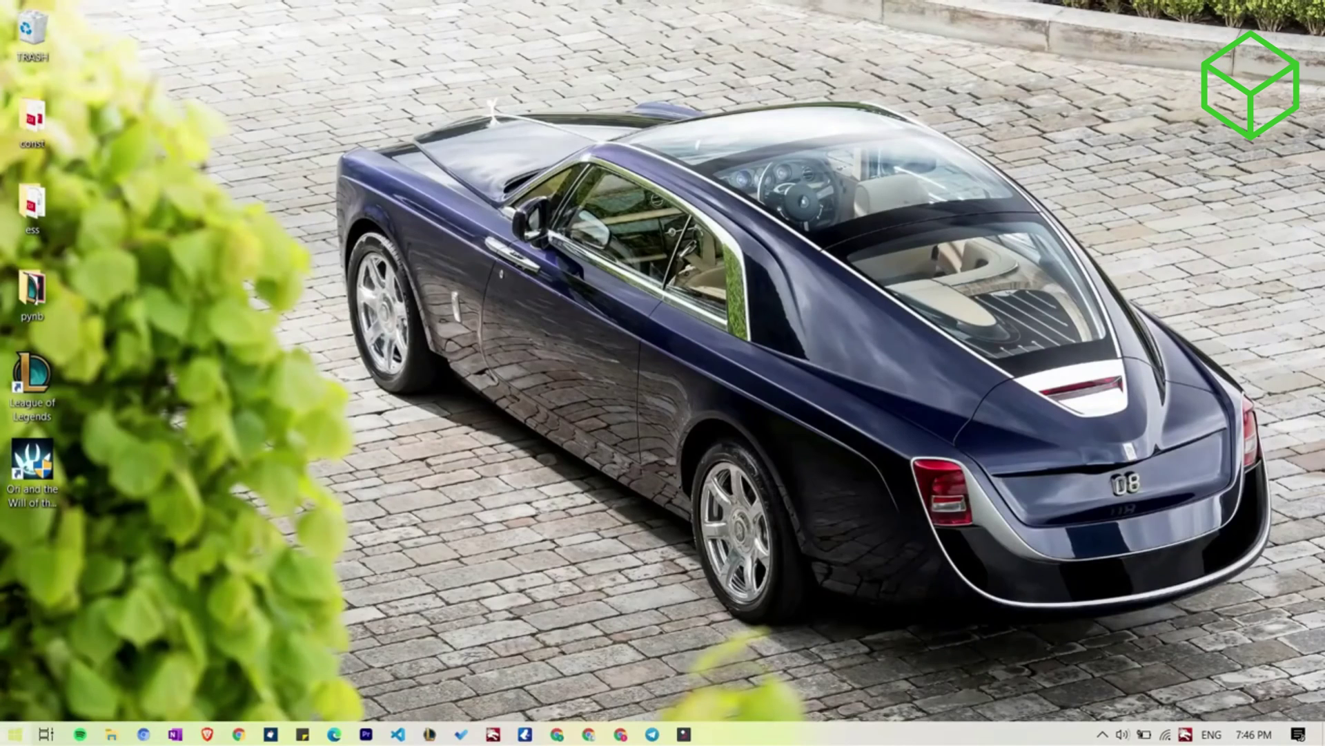
# - Search Windows for "defragment" and run Defragment and Optimize Drives as administrator
pyautogui.click(15, 734)
pyautogui.press('Escape')
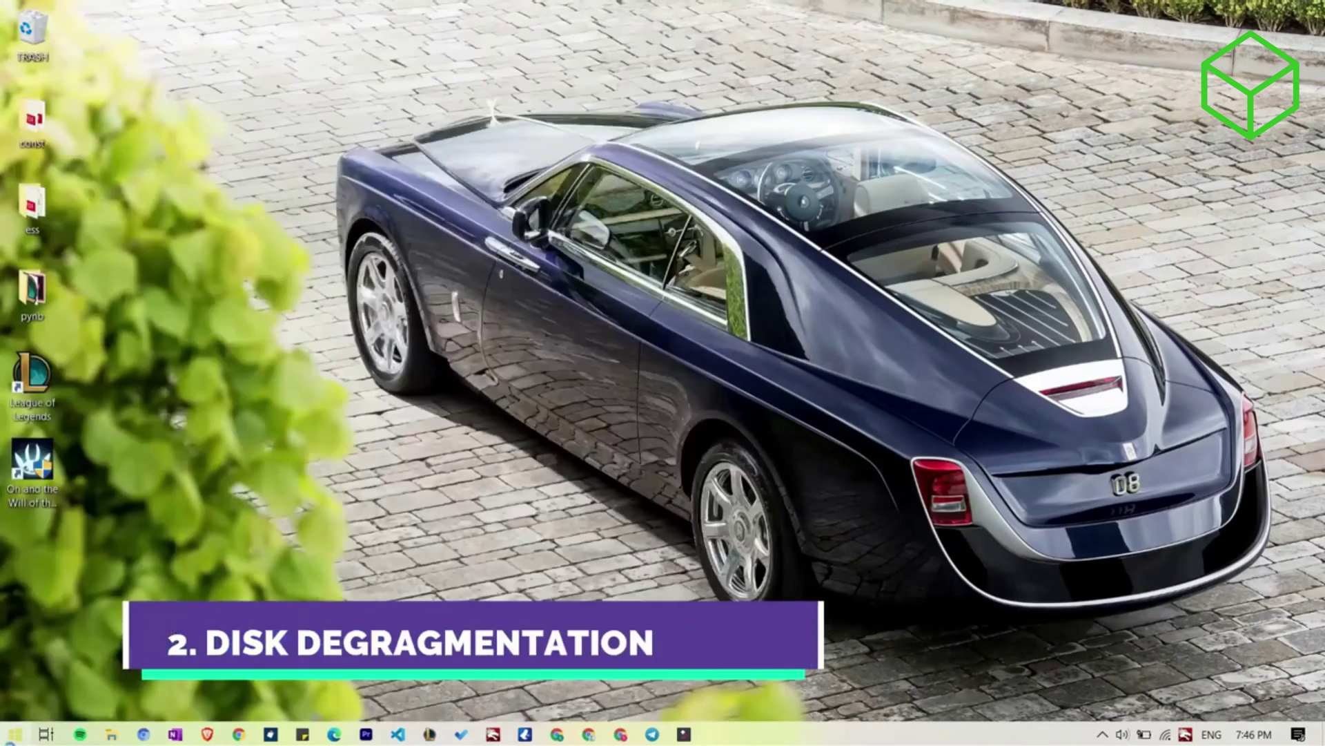
pyautogui.press('super')
pyautogui.write('defr')
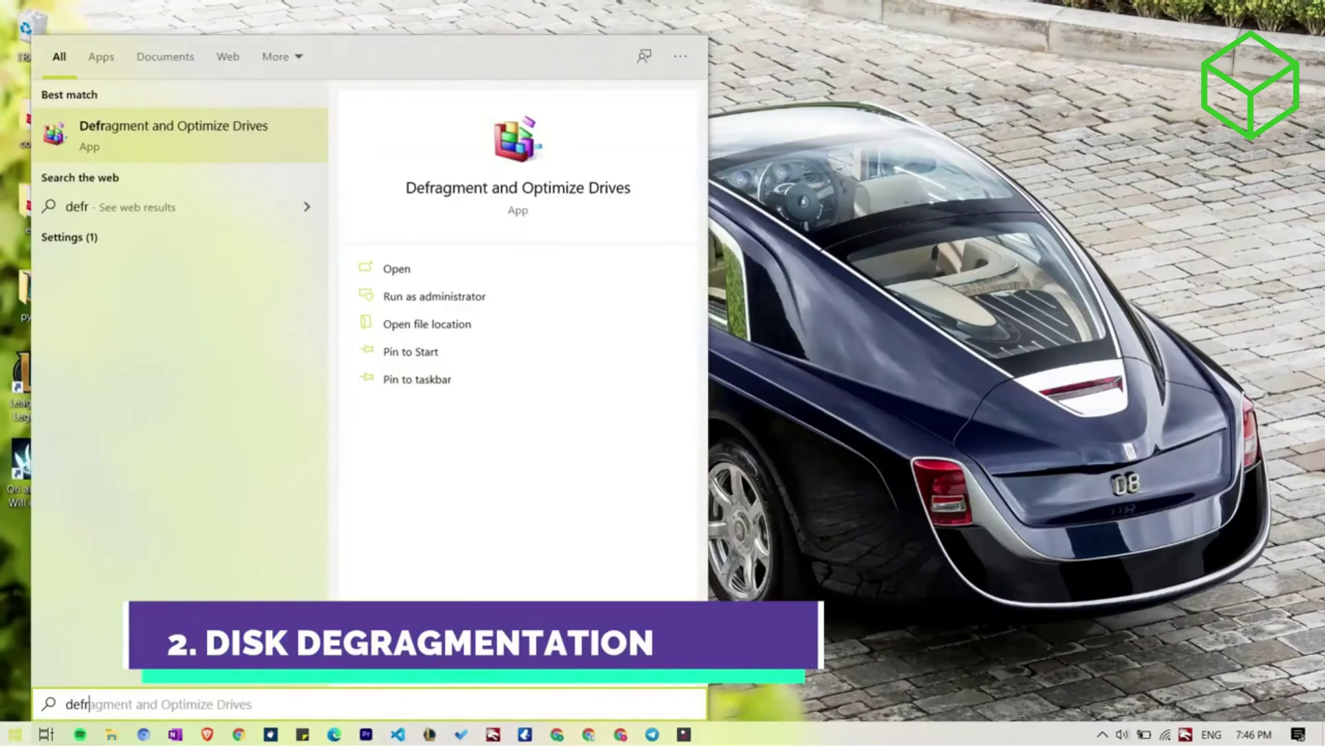
pyautogui.write('a')
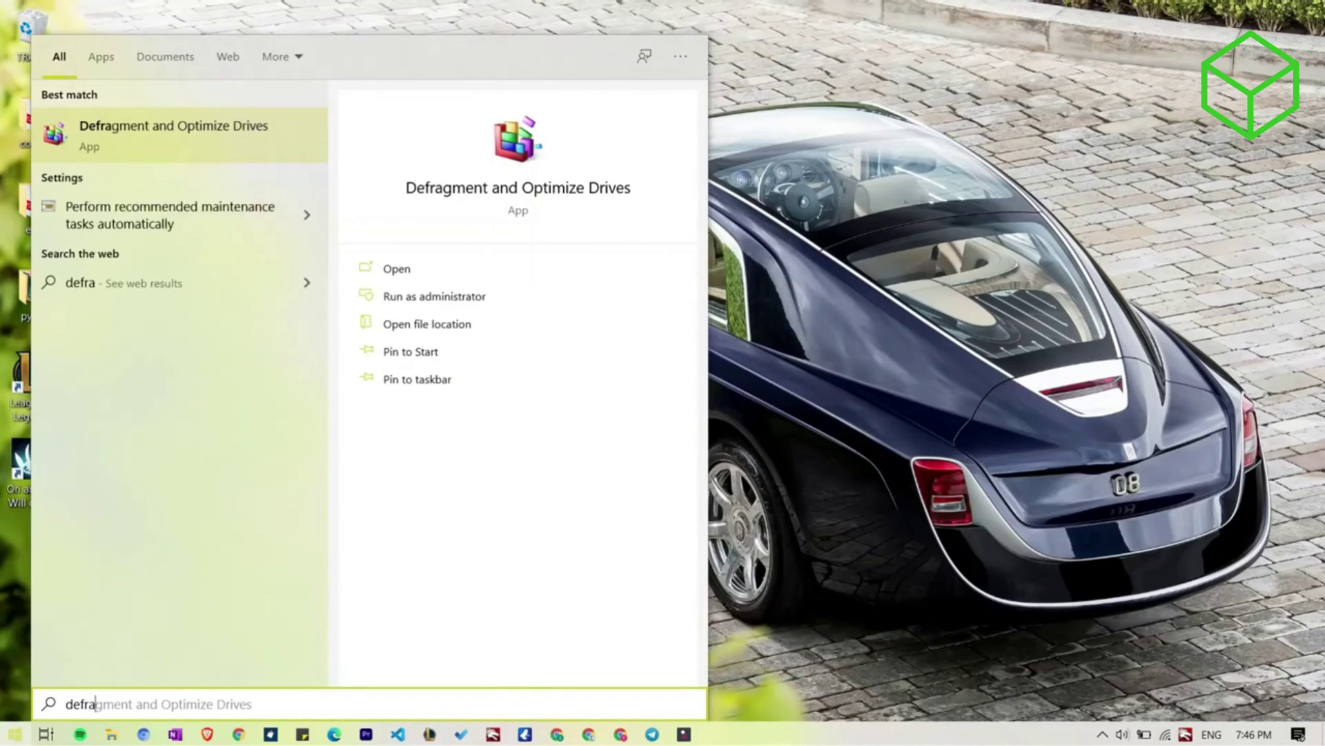
pyautogui.write('gme')
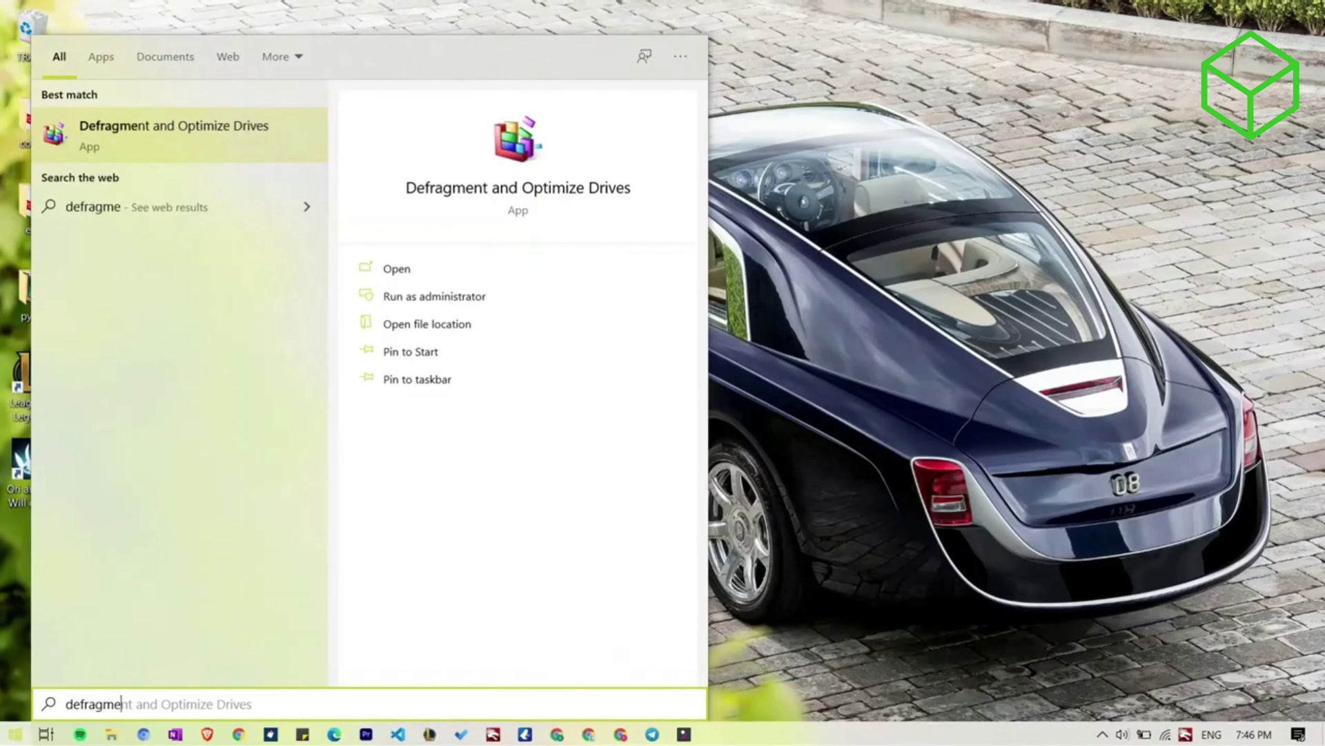
pyautogui.write('nt')
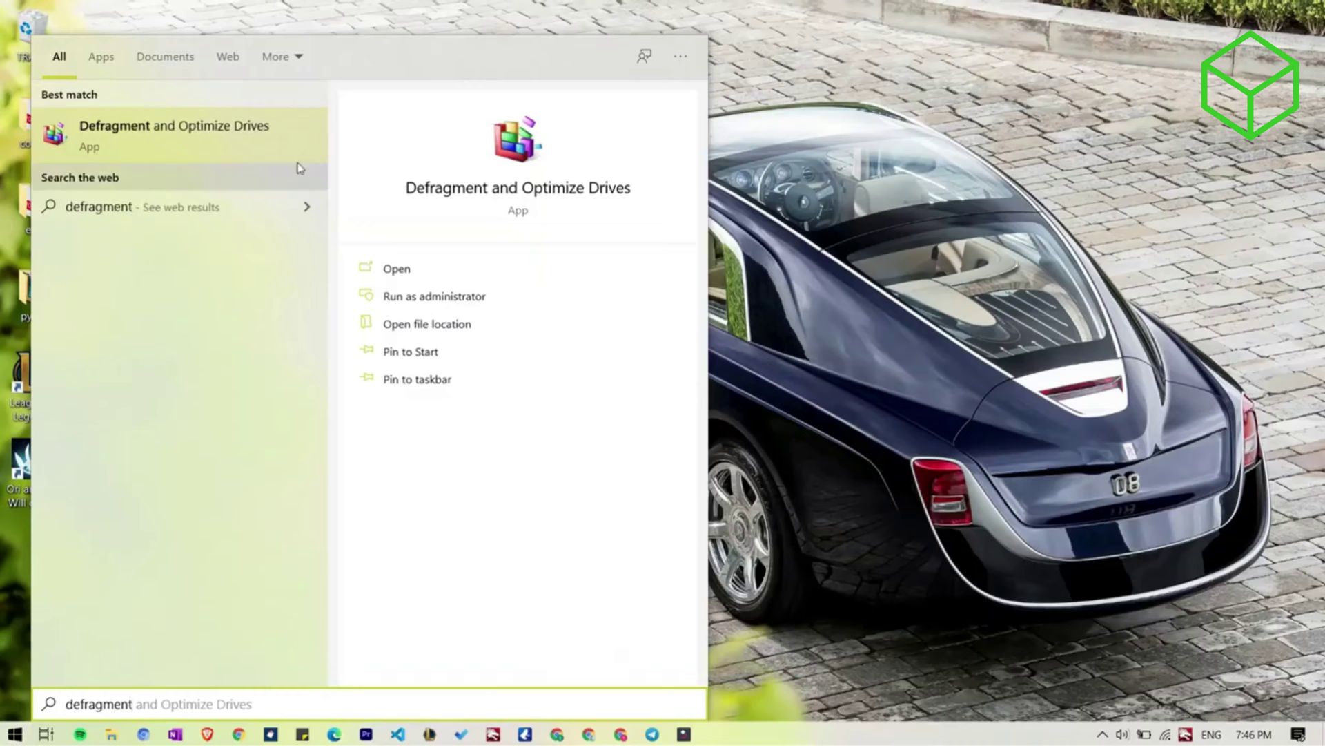
pyautogui.click(486, 296)
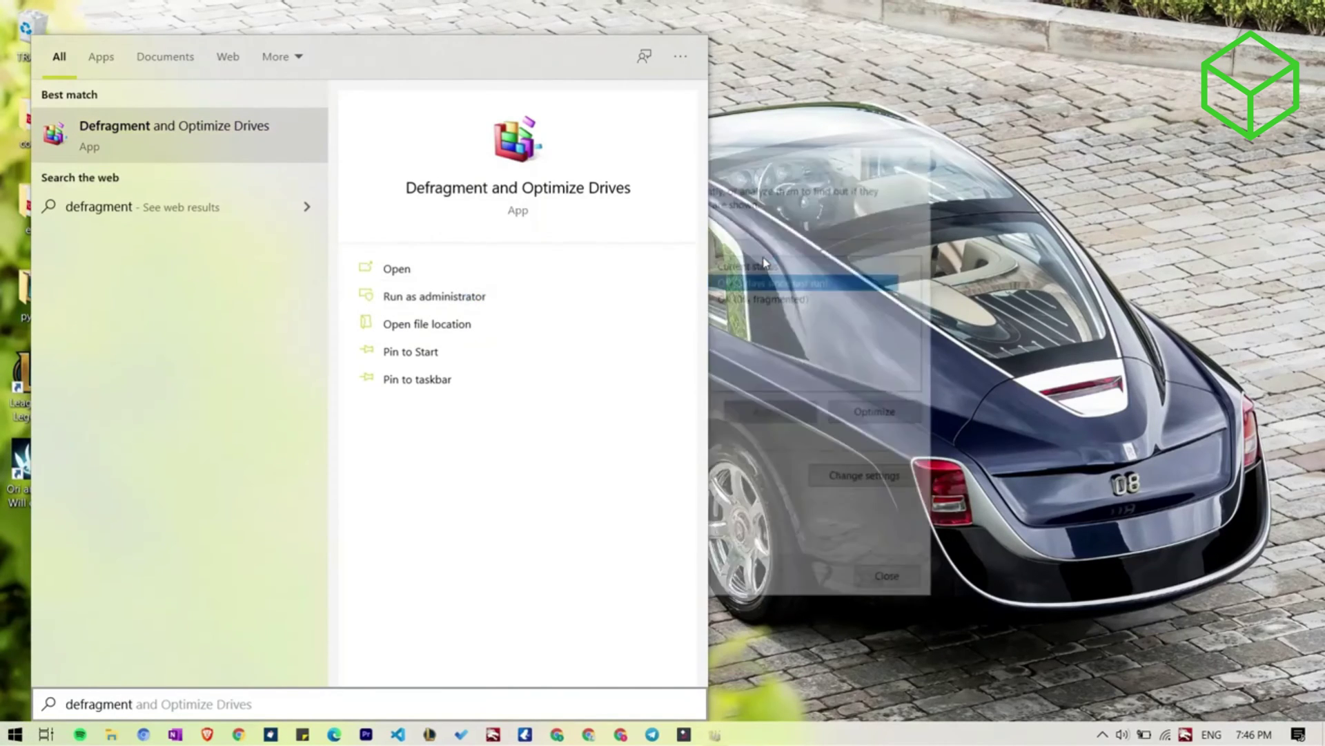
pyautogui.click(823, 200)
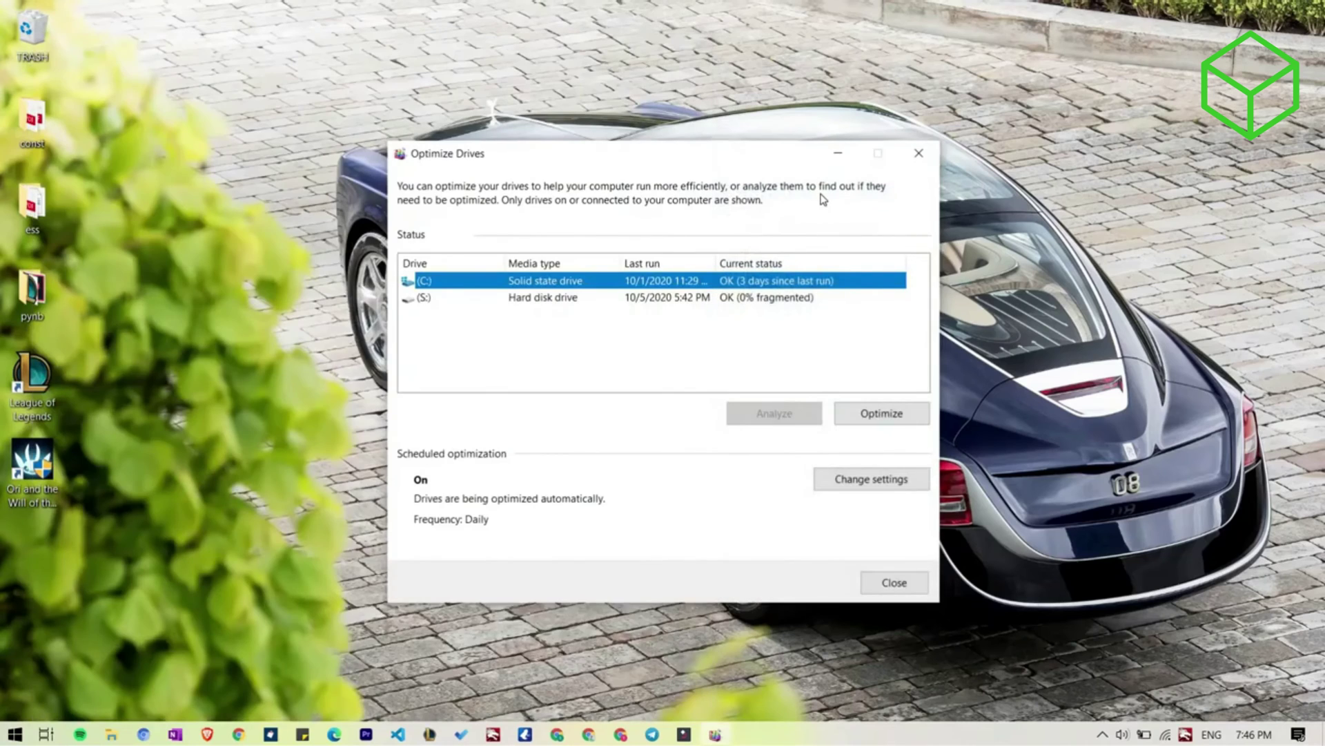
# - Start optimizing the C: and S: drives and reposition the Optimize Drives window on the desktop
pyautogui.click(888, 413)
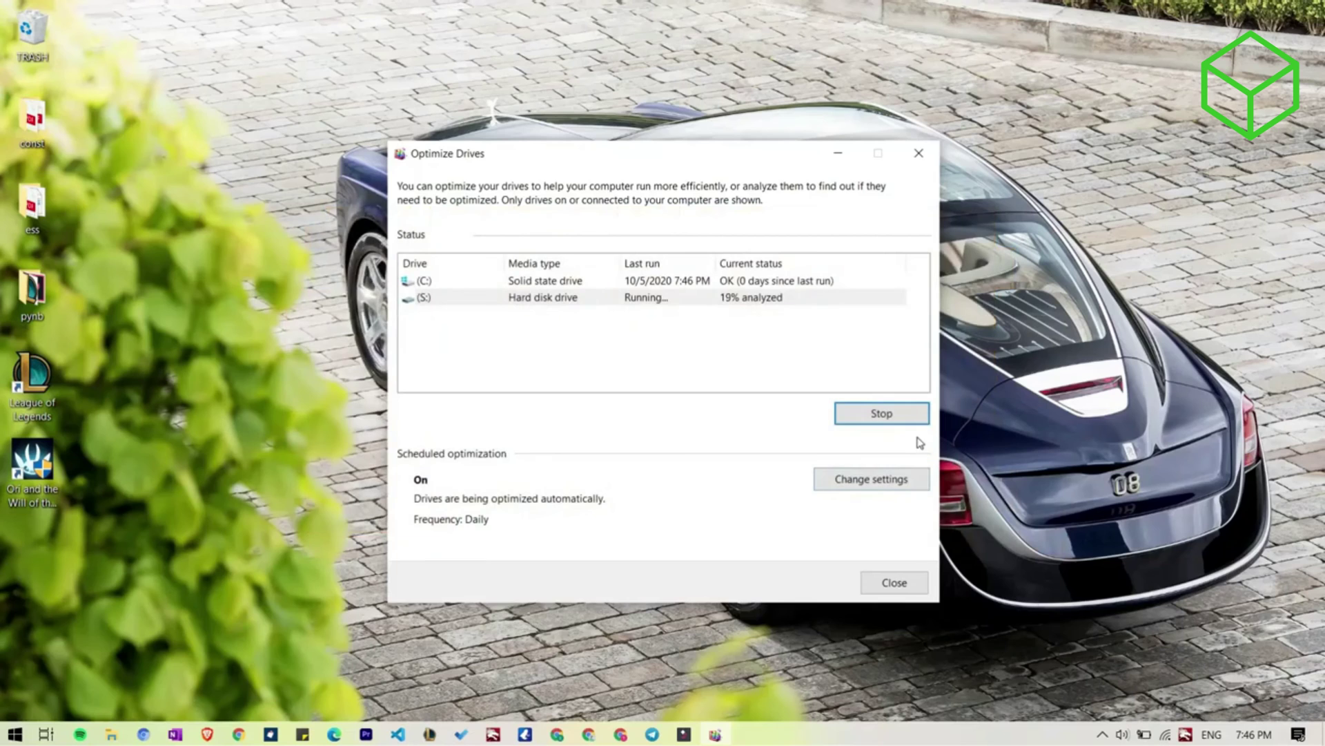
pyautogui.moveTo(730, 156); pyautogui.dragTo(585, 247)
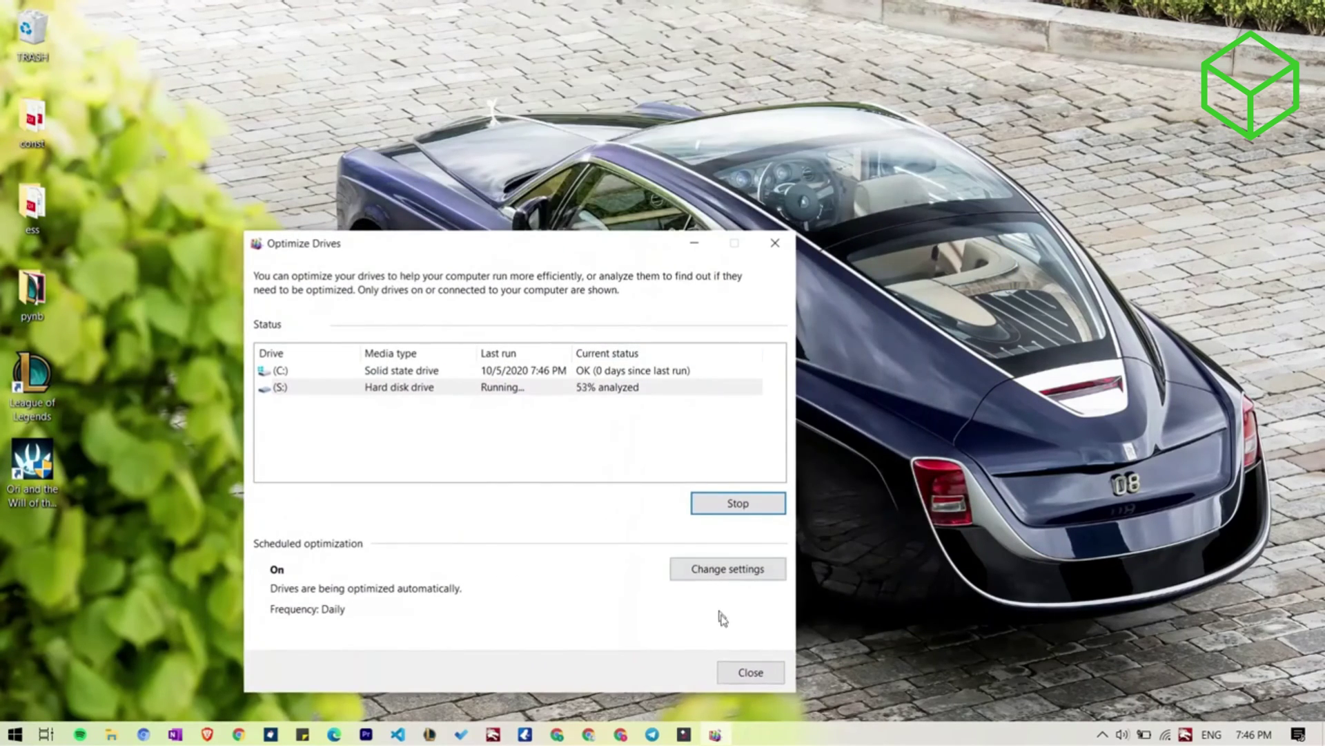
# - Examine the optimization schedule's frequency options and the drives included in it, leaving the dialogs without saving
pyautogui.click(744, 576)
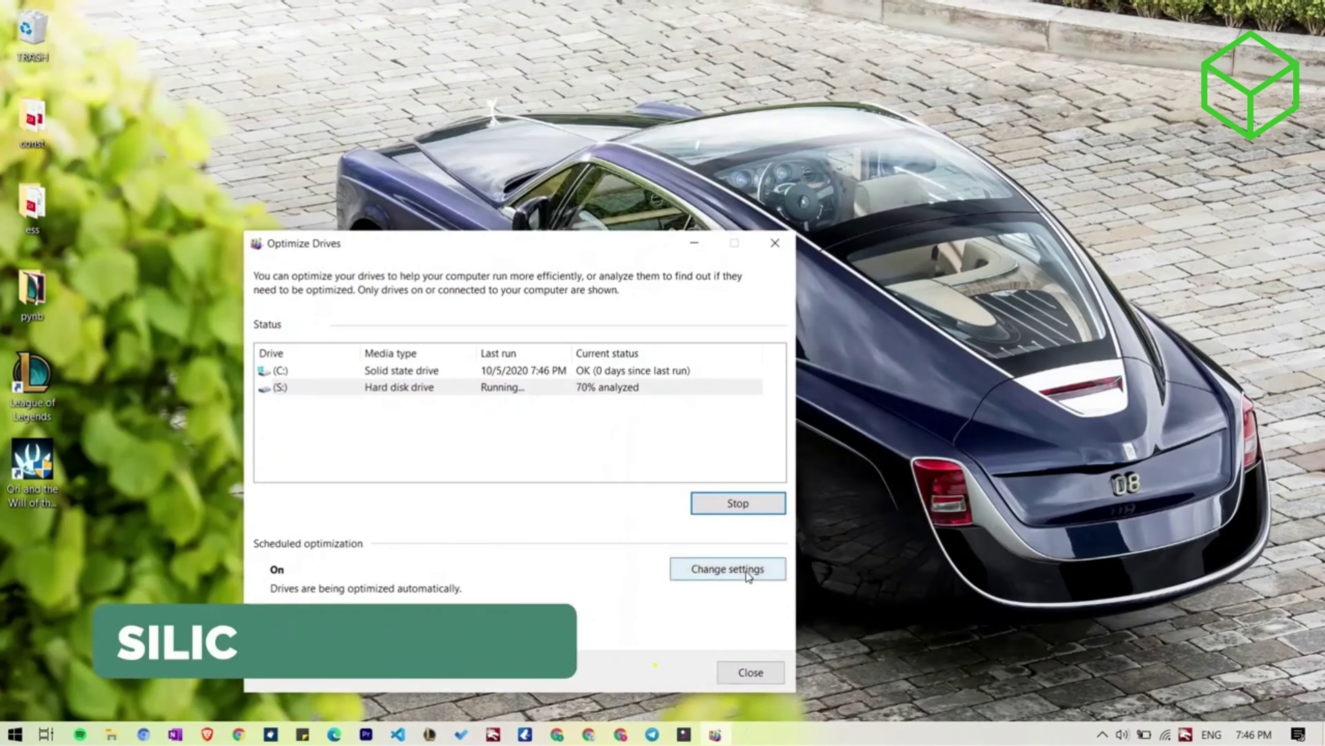
pyautogui.click(482, 375)
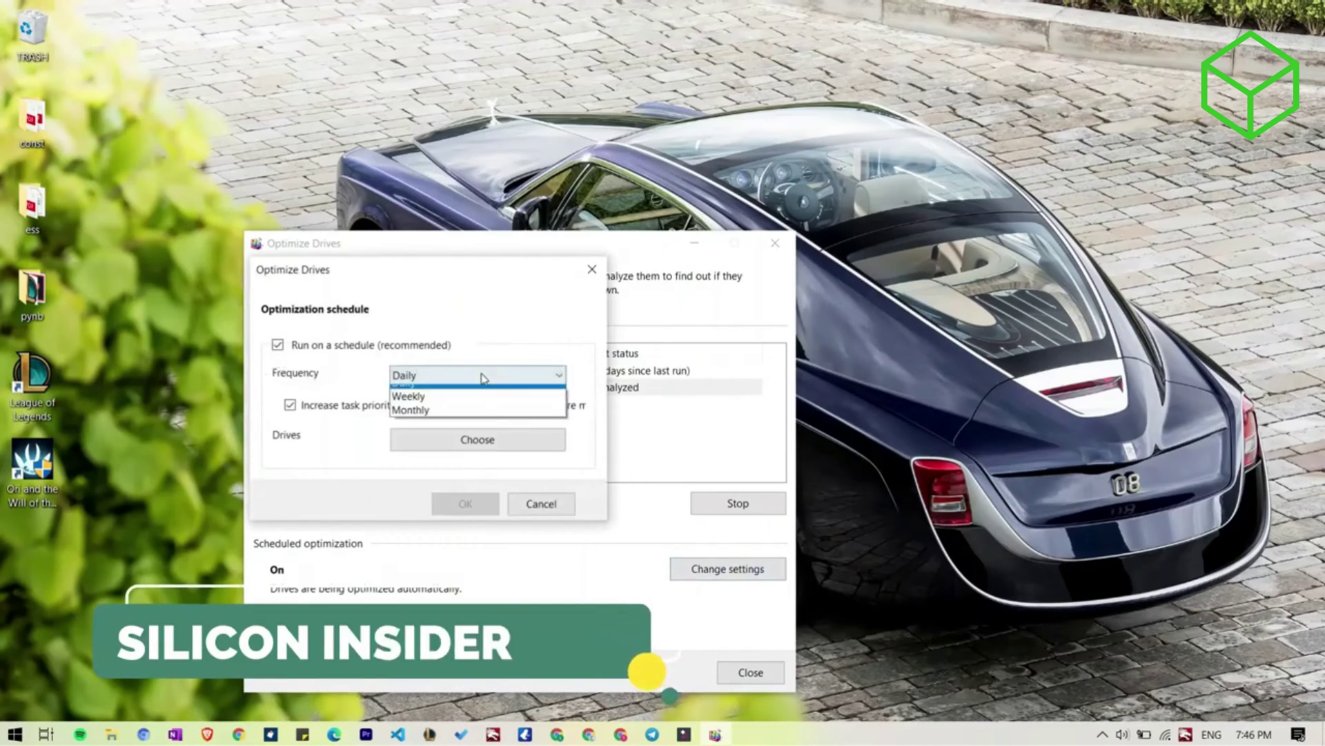
pyautogui.click(483, 375)
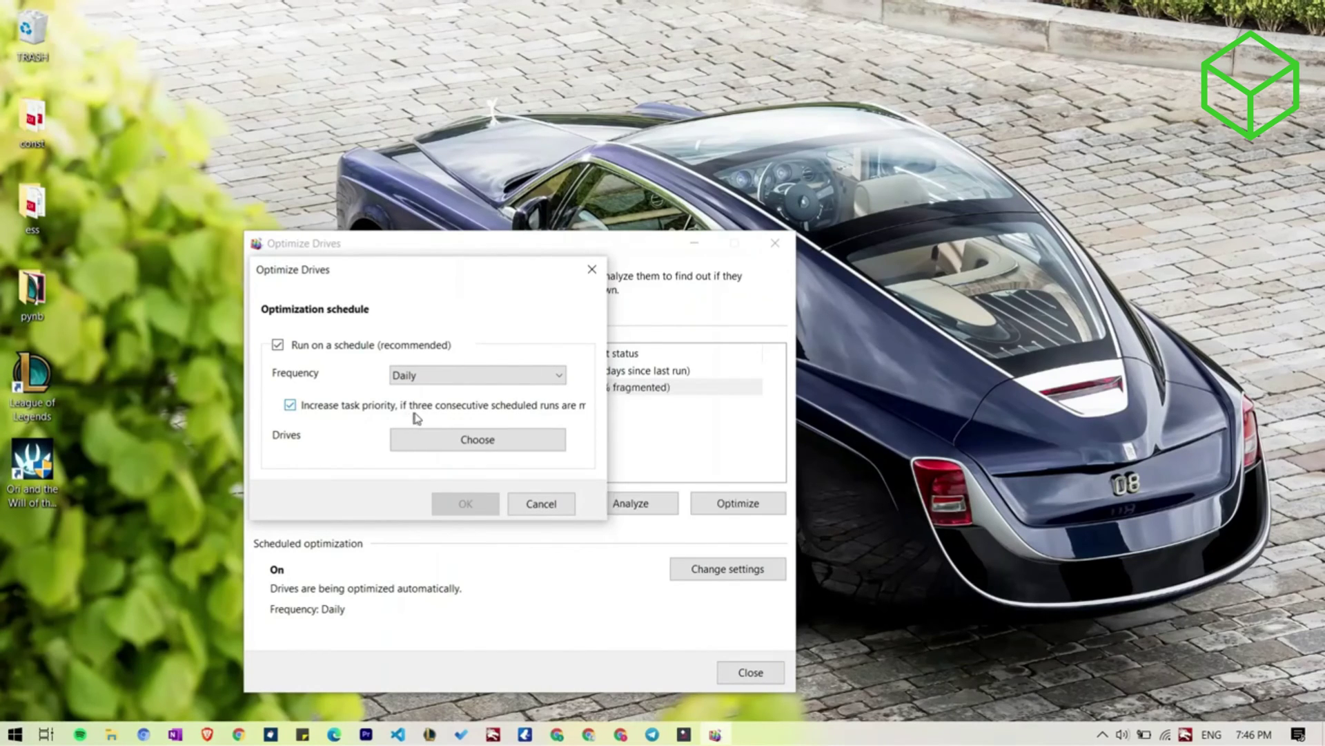
pyautogui.click(511, 451)
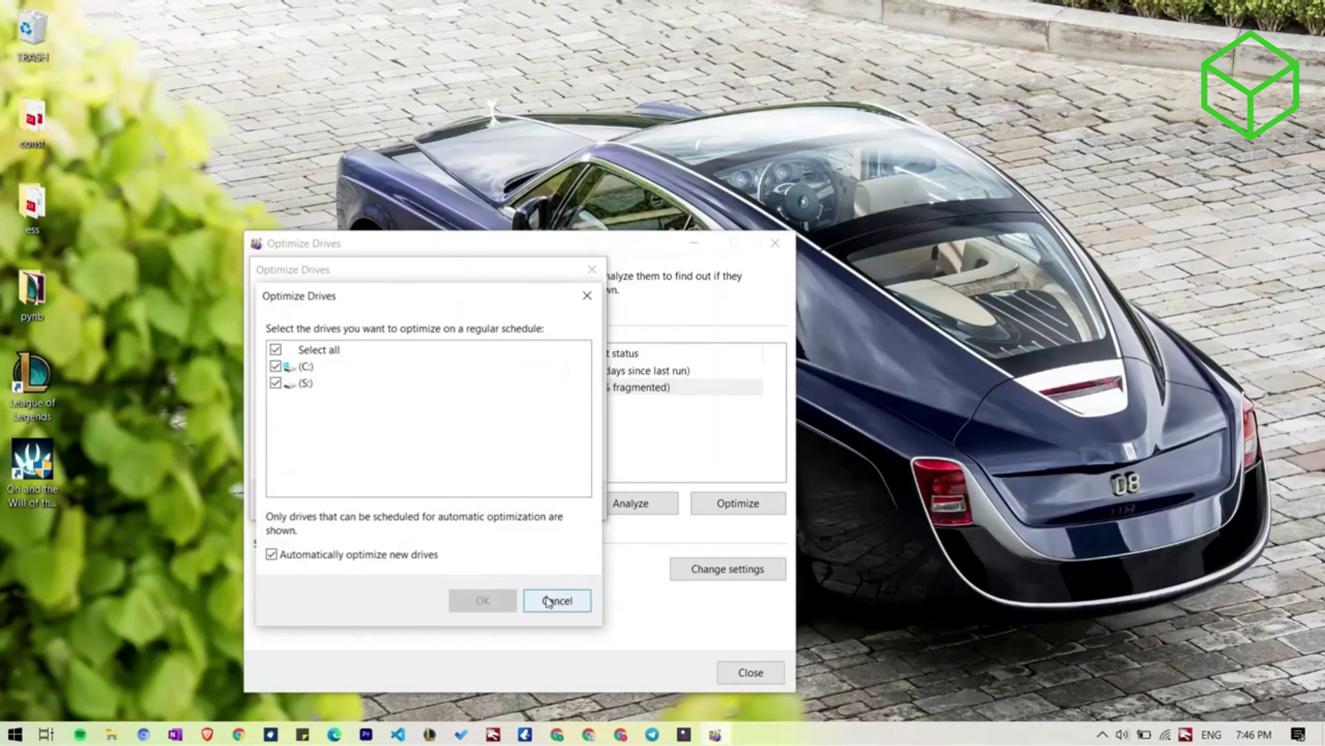
pyautogui.click(549, 602)
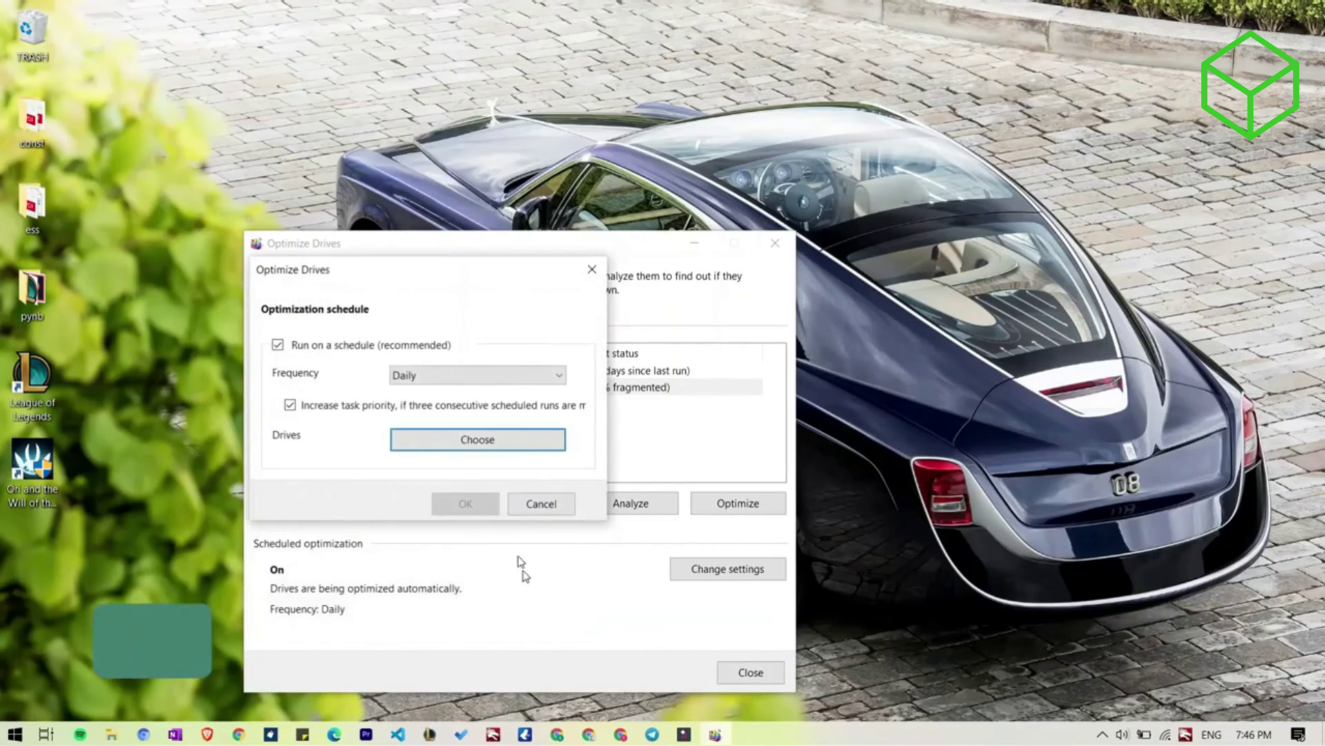
pyautogui.click(530, 507)
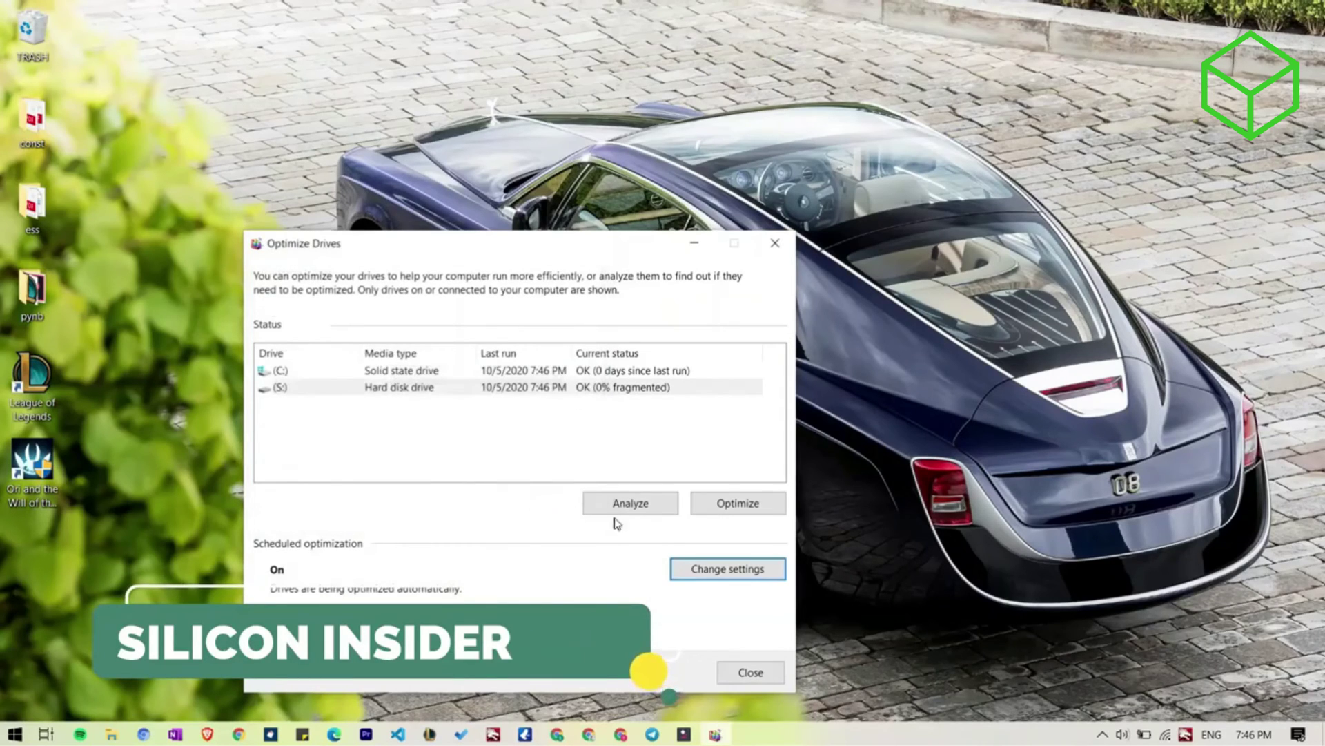
pyautogui.click(740, 578)
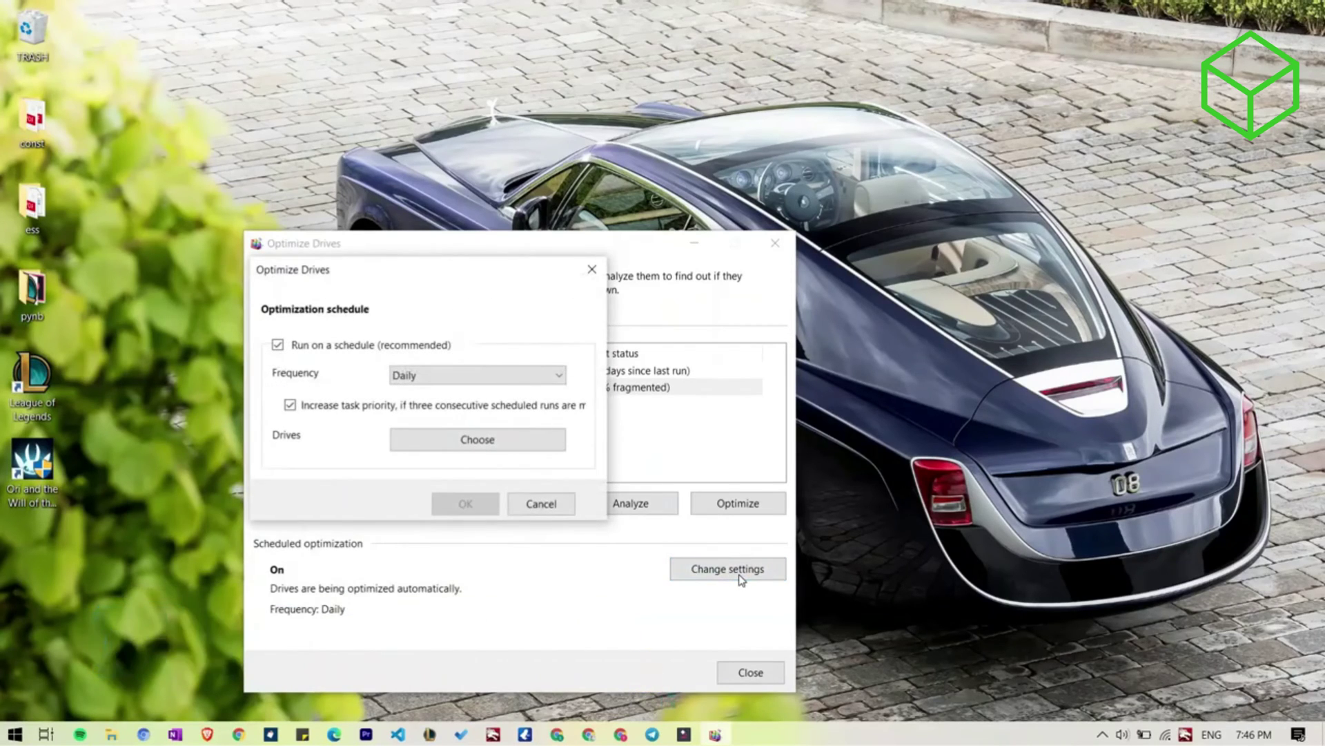
pyautogui.click(444, 442)
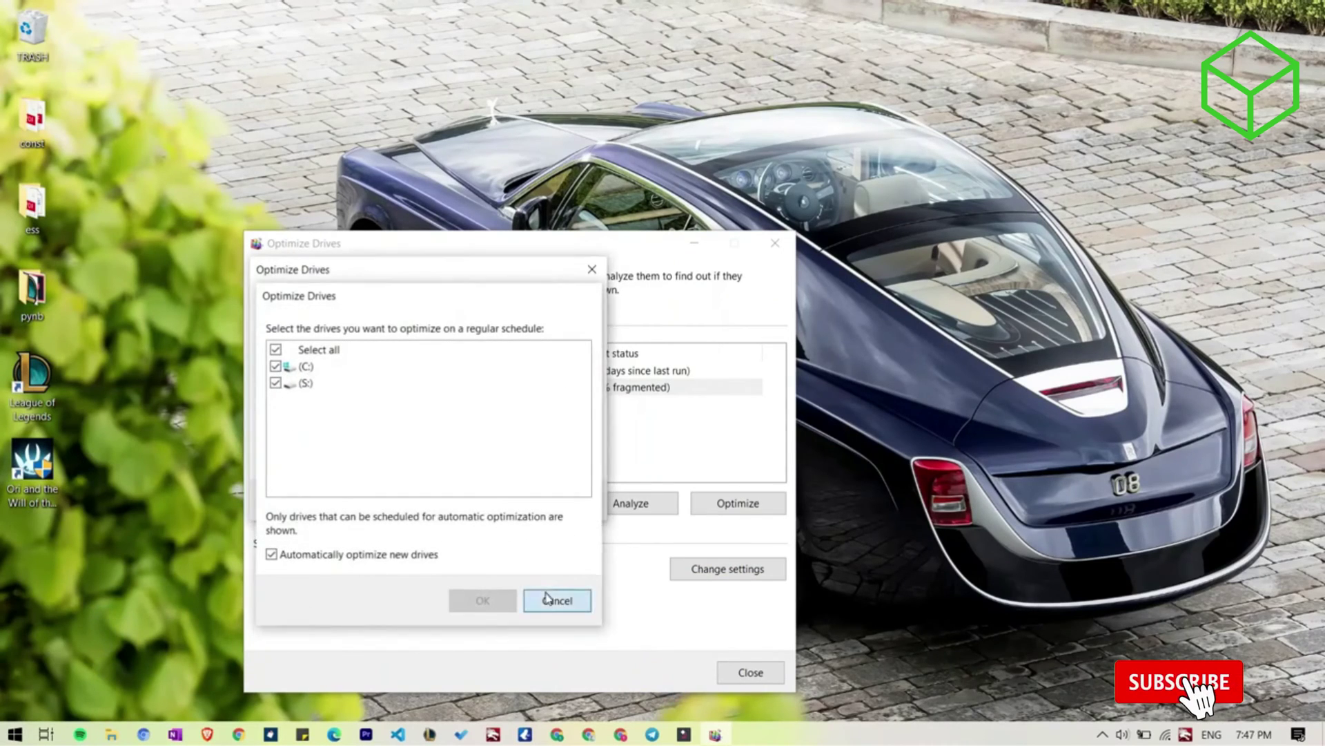
pyautogui.click(552, 600)
pyautogui.click(542, 510)
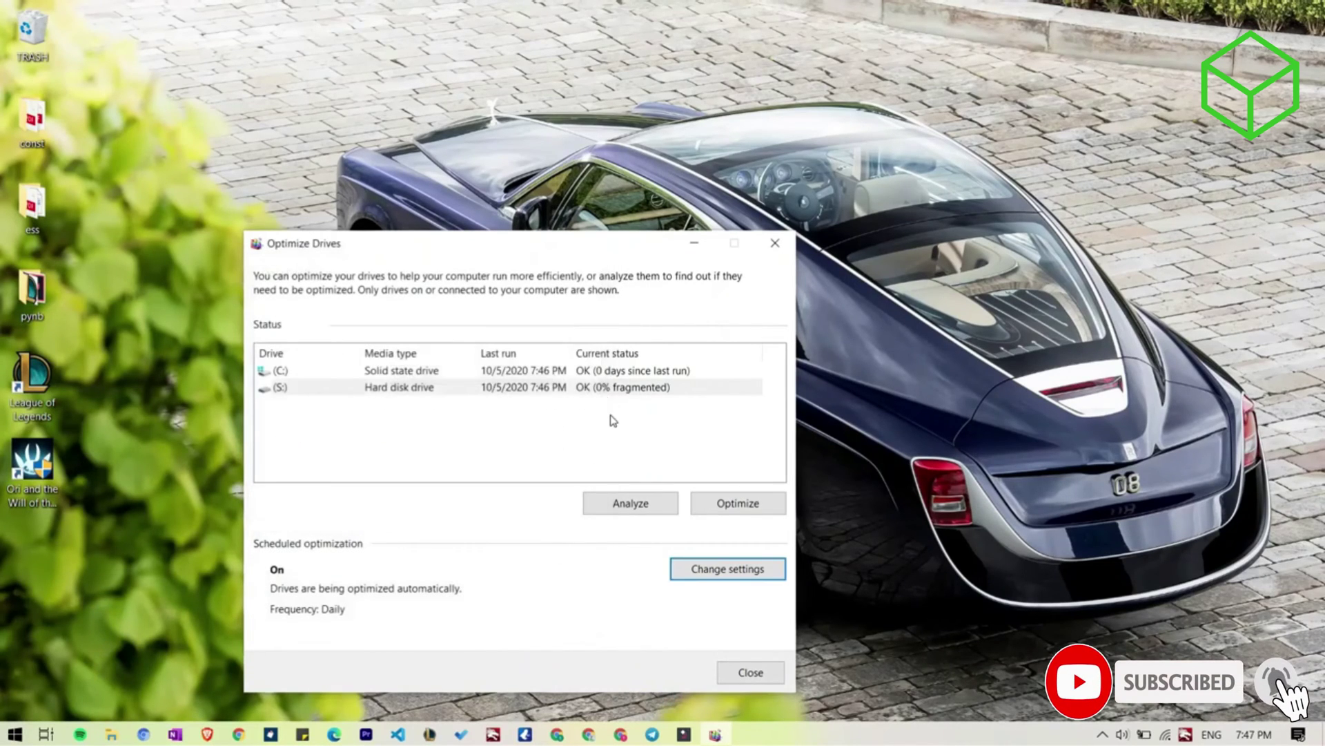
# - Select the C: drive in the status list and minimize the Optimize Drives window
pyautogui.moveTo(612, 417); pyautogui.dragTo(570, 411)
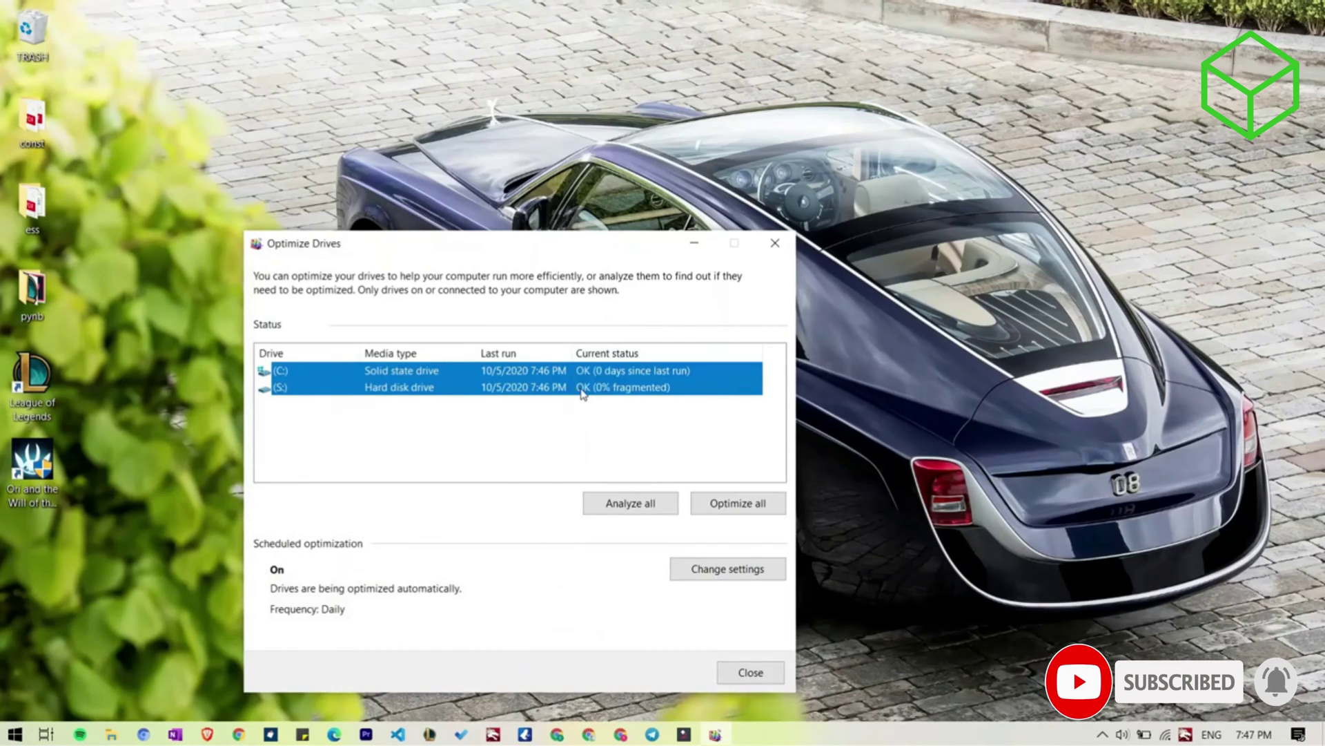
pyautogui.click(604, 399)
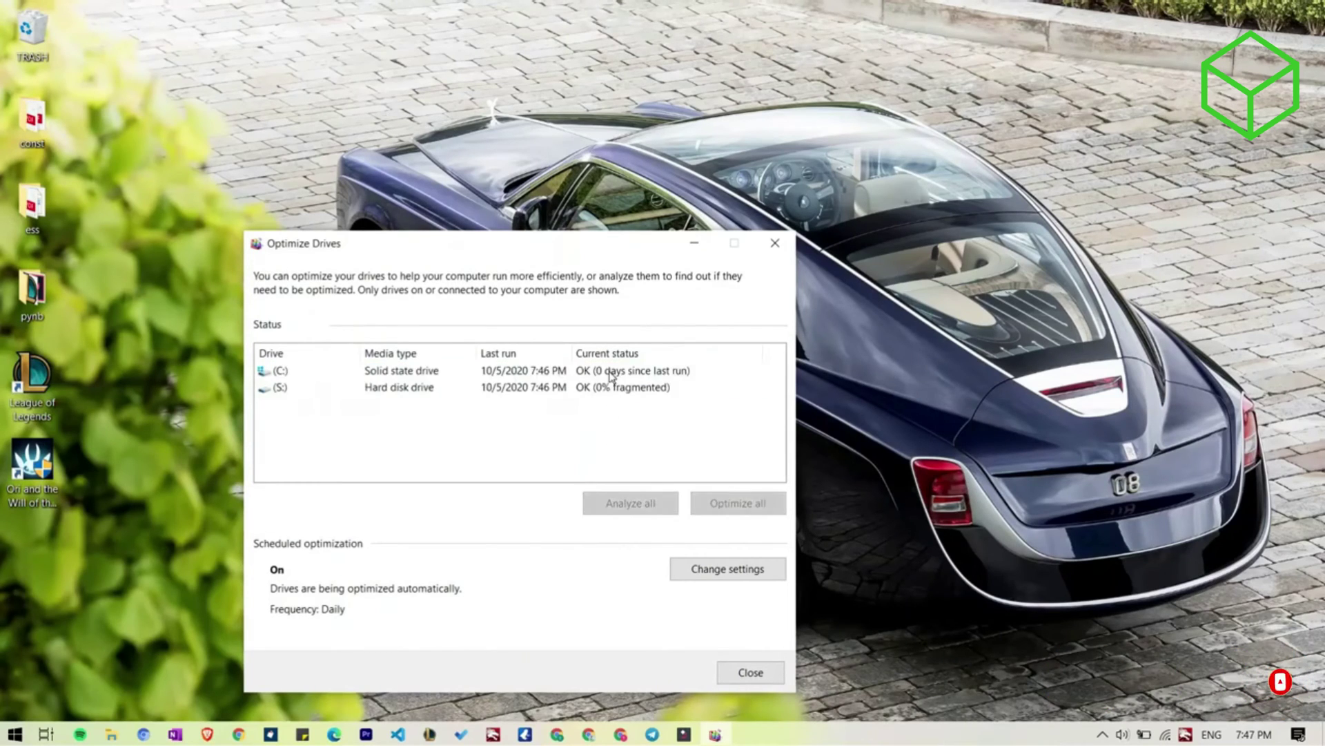
pyautogui.click(599, 373)
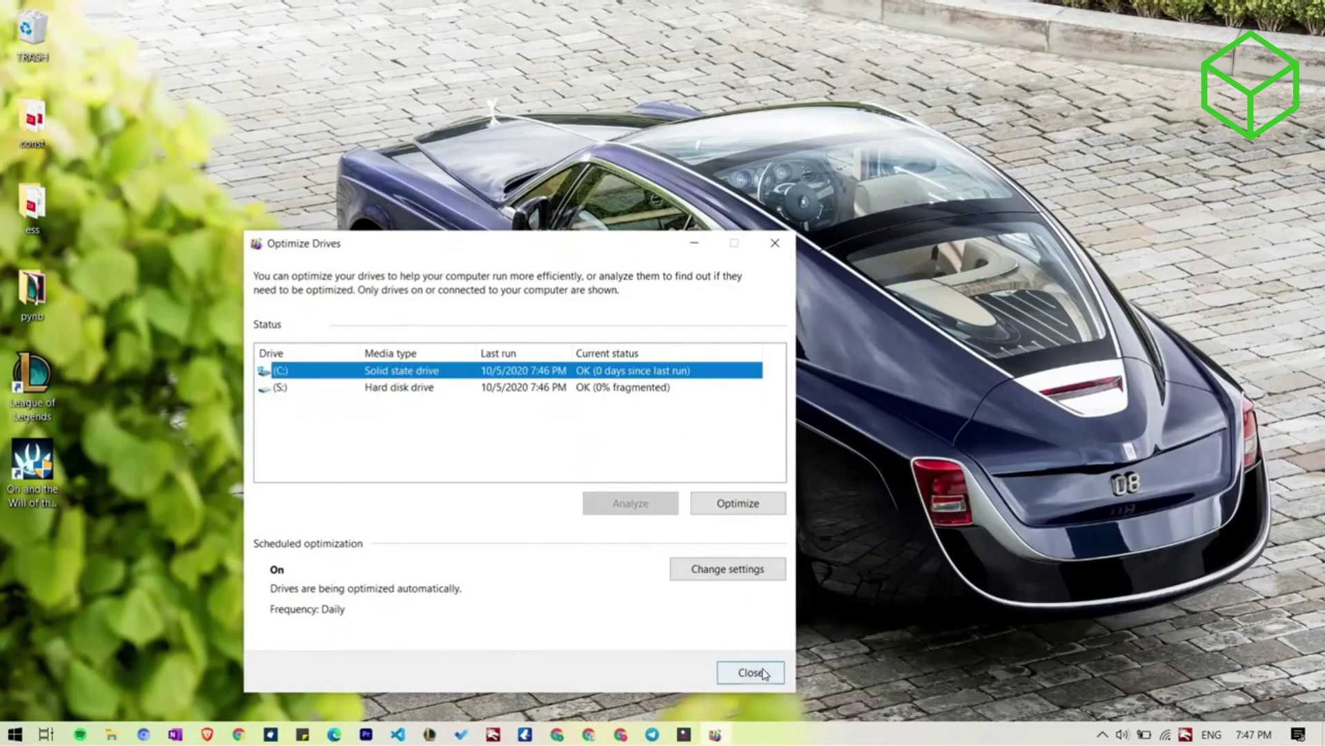
pyautogui.click(695, 243)
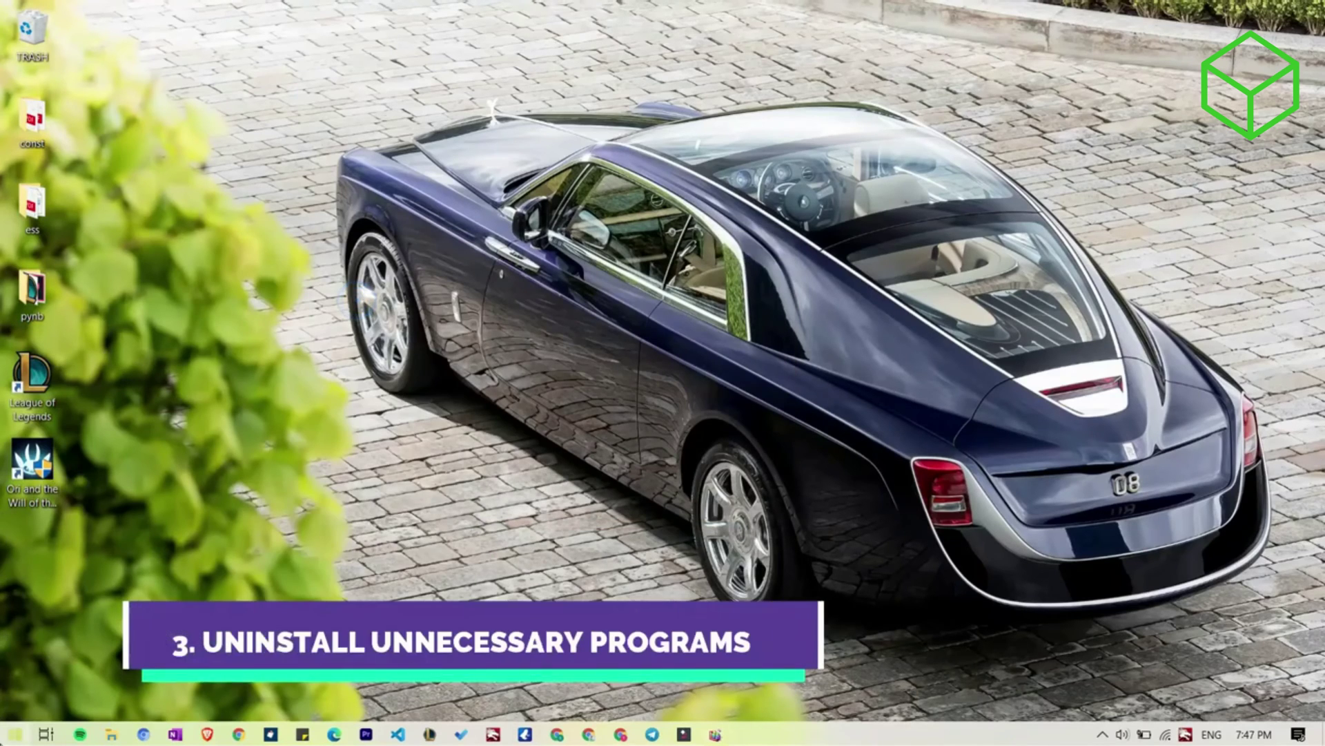
# - Search Windows for "iobit", open IObit Uninstaller and maximize its window
pyautogui.click(15, 733)
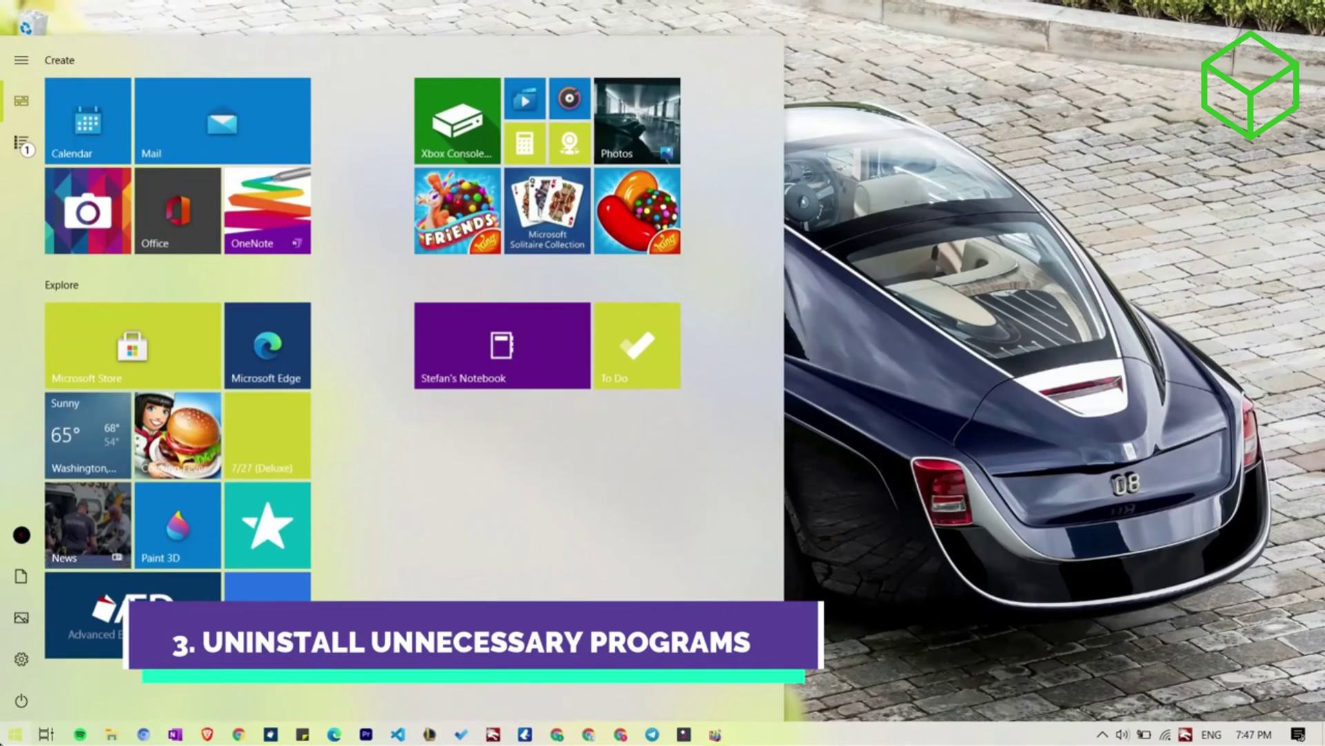
pyautogui.write('io')
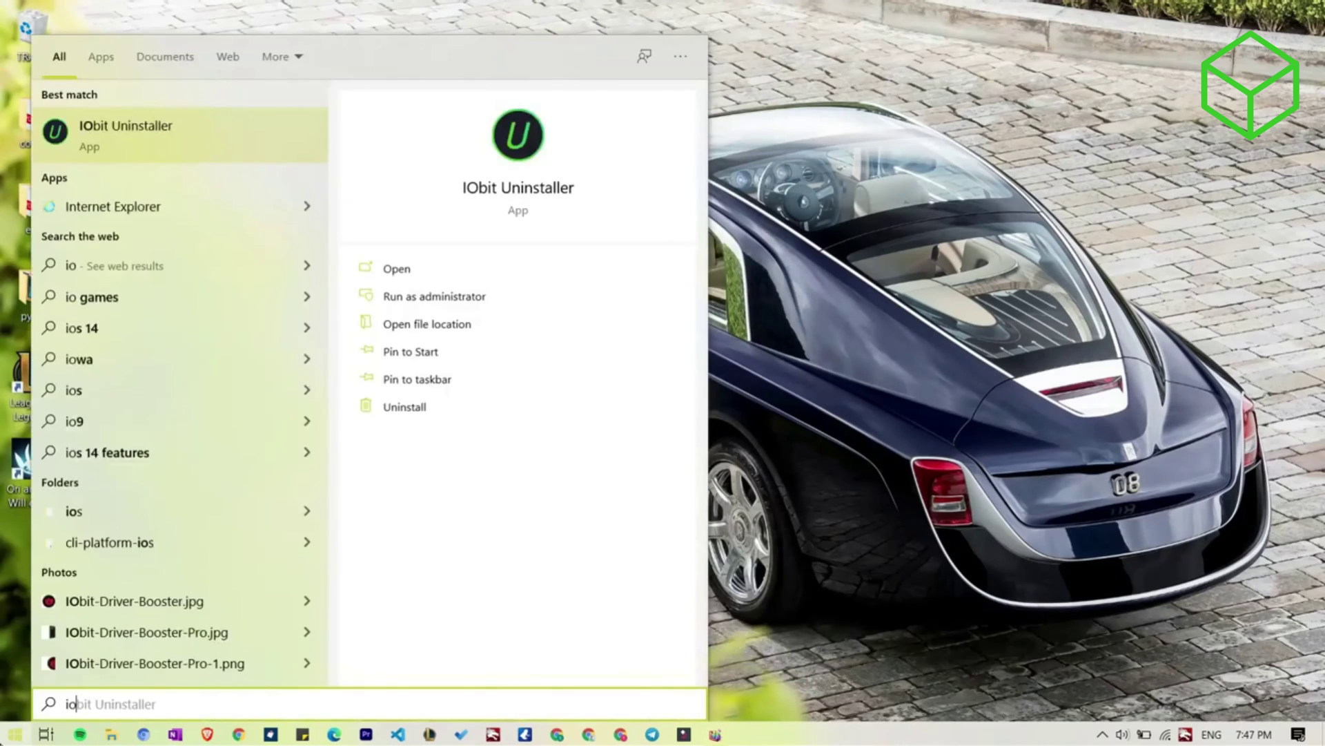
pyautogui.write('bit')
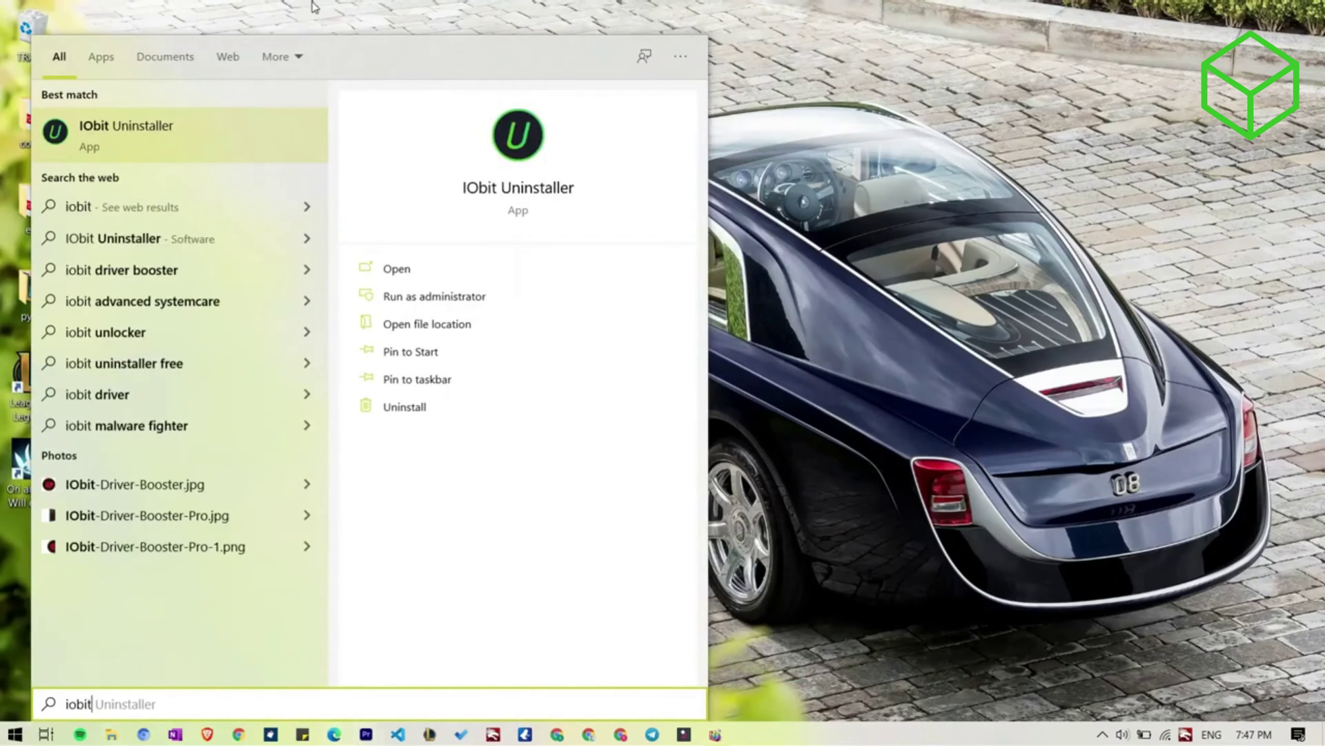
pyautogui.click(204, 150)
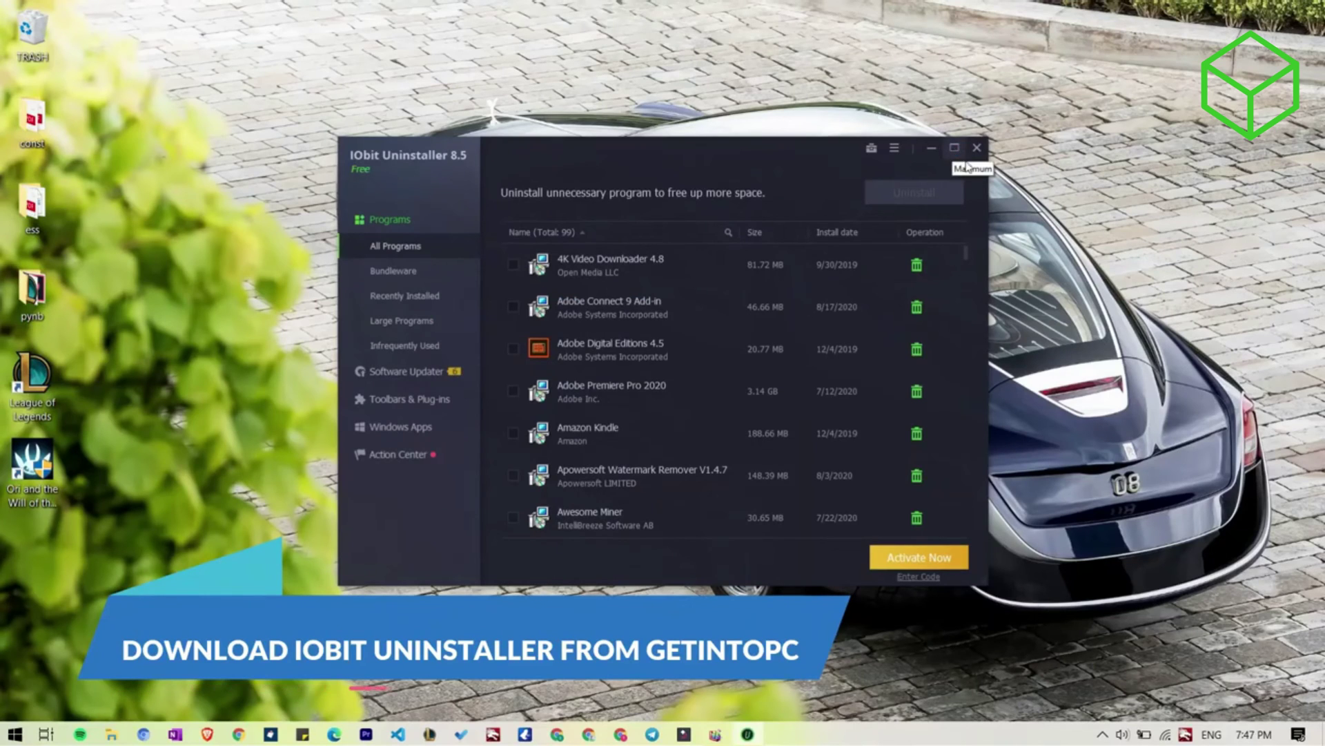
pyautogui.click(955, 148)
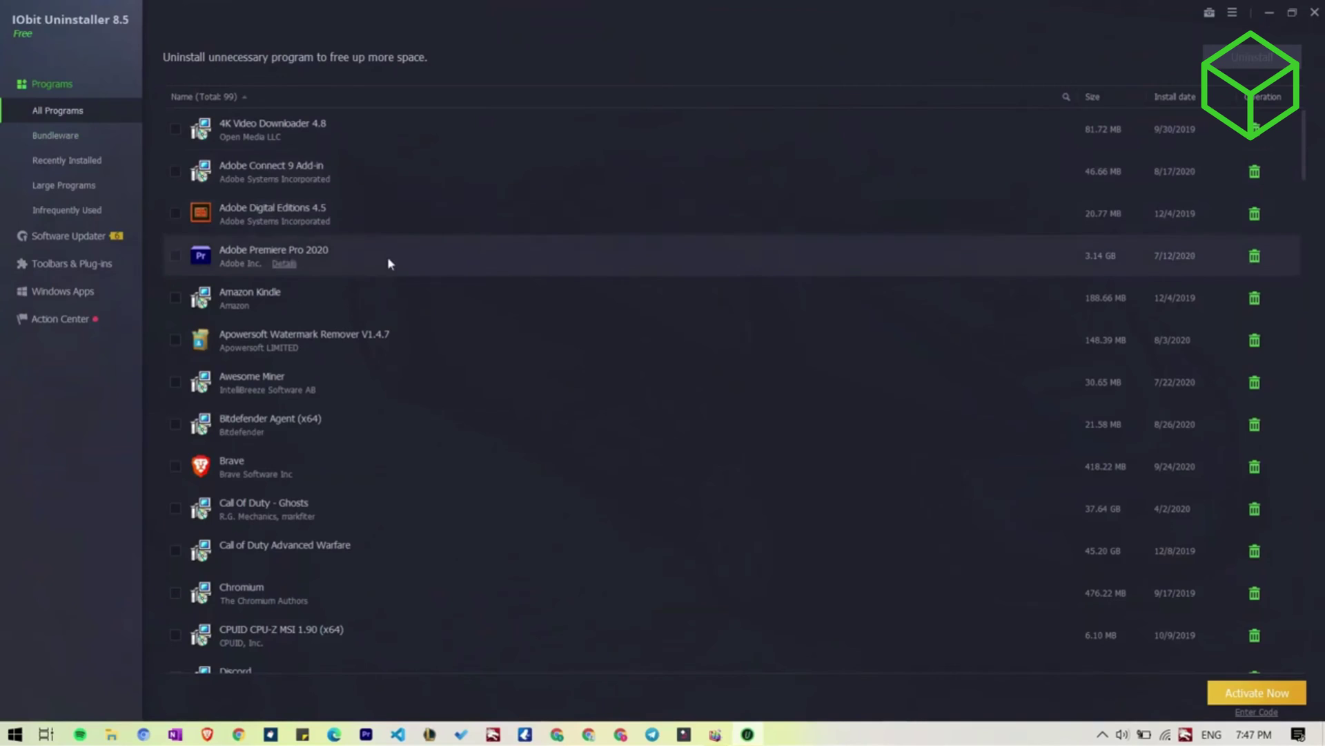
# - Check the bundleware list and mark Apowersoft Watermark Remover, Awesome Miner, Bitdefender Agent and Adobe Connect 9 Add-in for removal among all programs
pyautogui.click(75, 141)
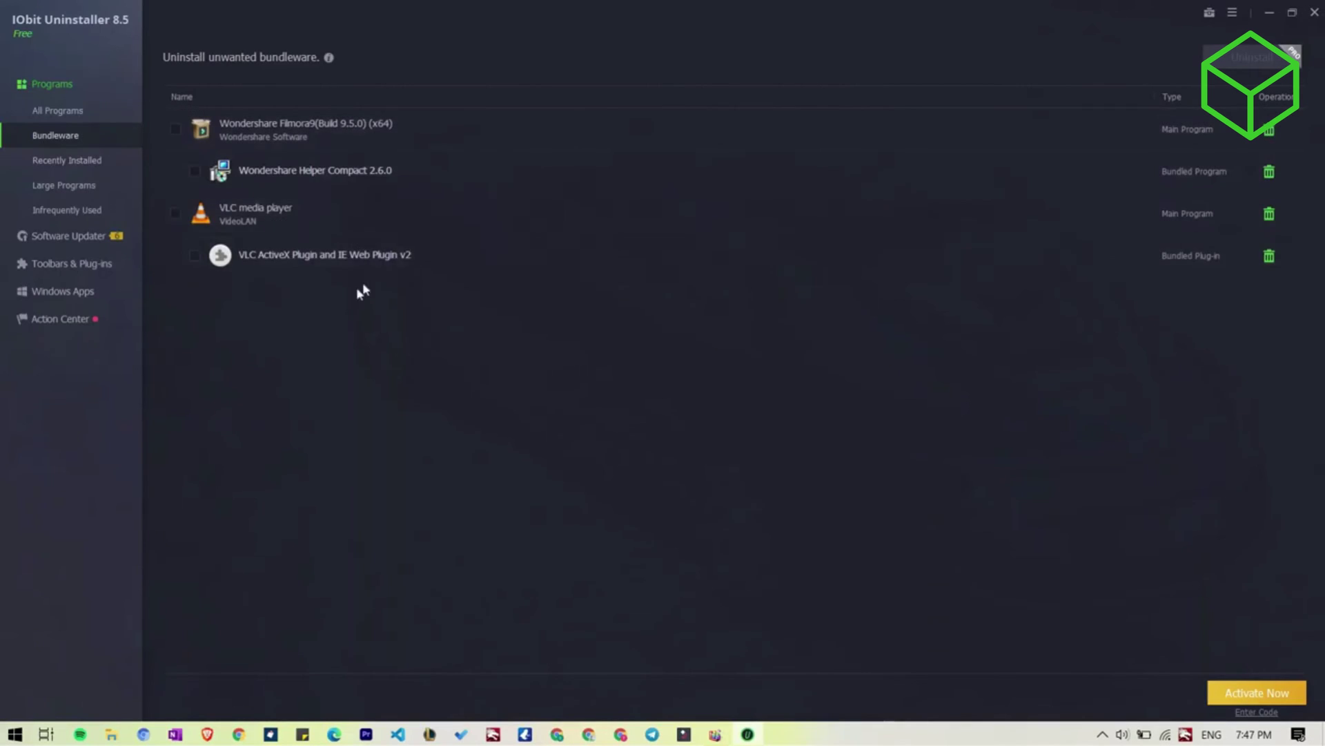
pyautogui.click(82, 117)
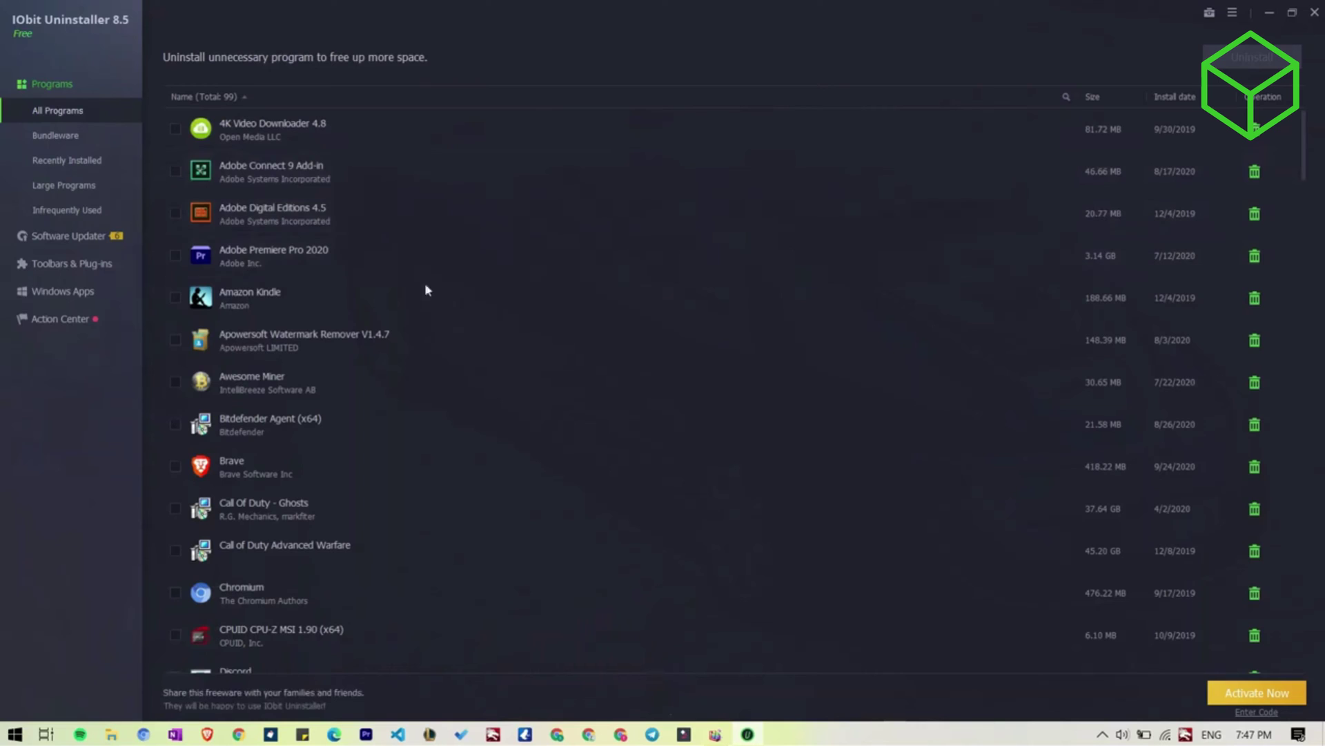
pyautogui.click(175, 341)
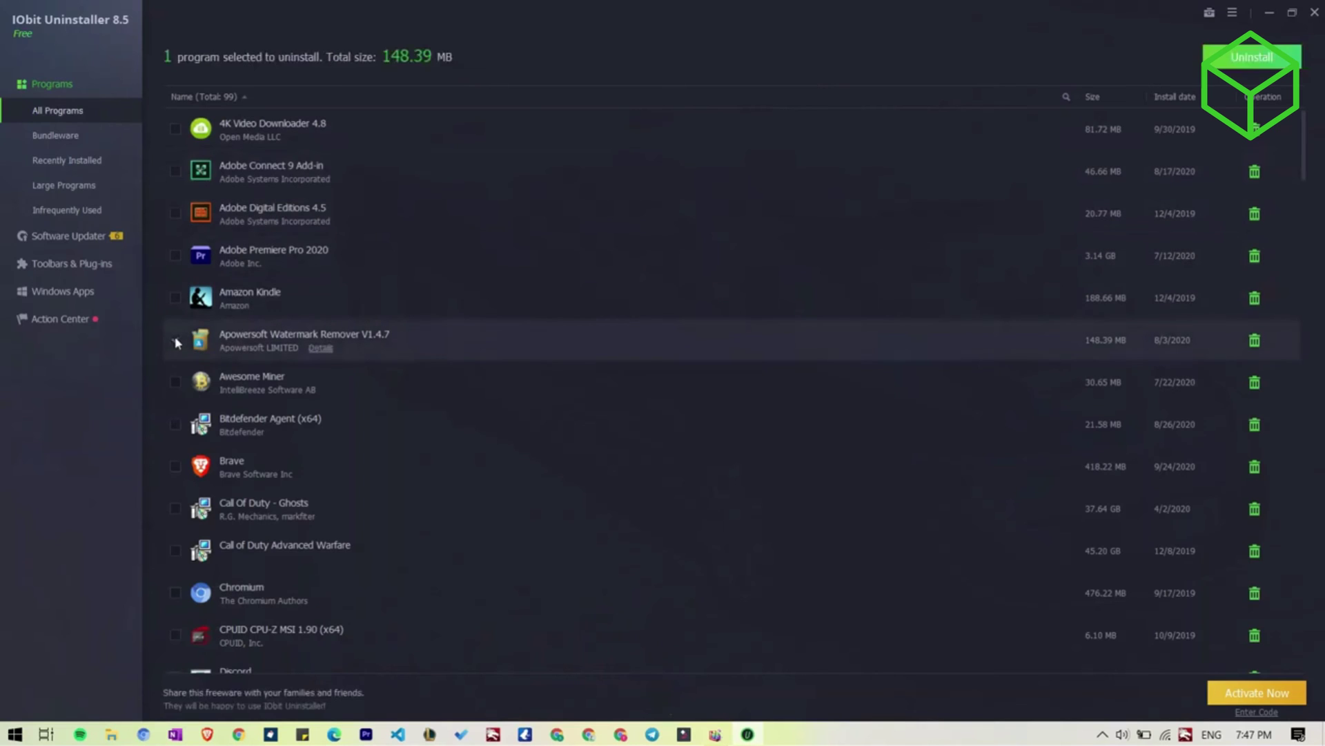
pyautogui.click(176, 383)
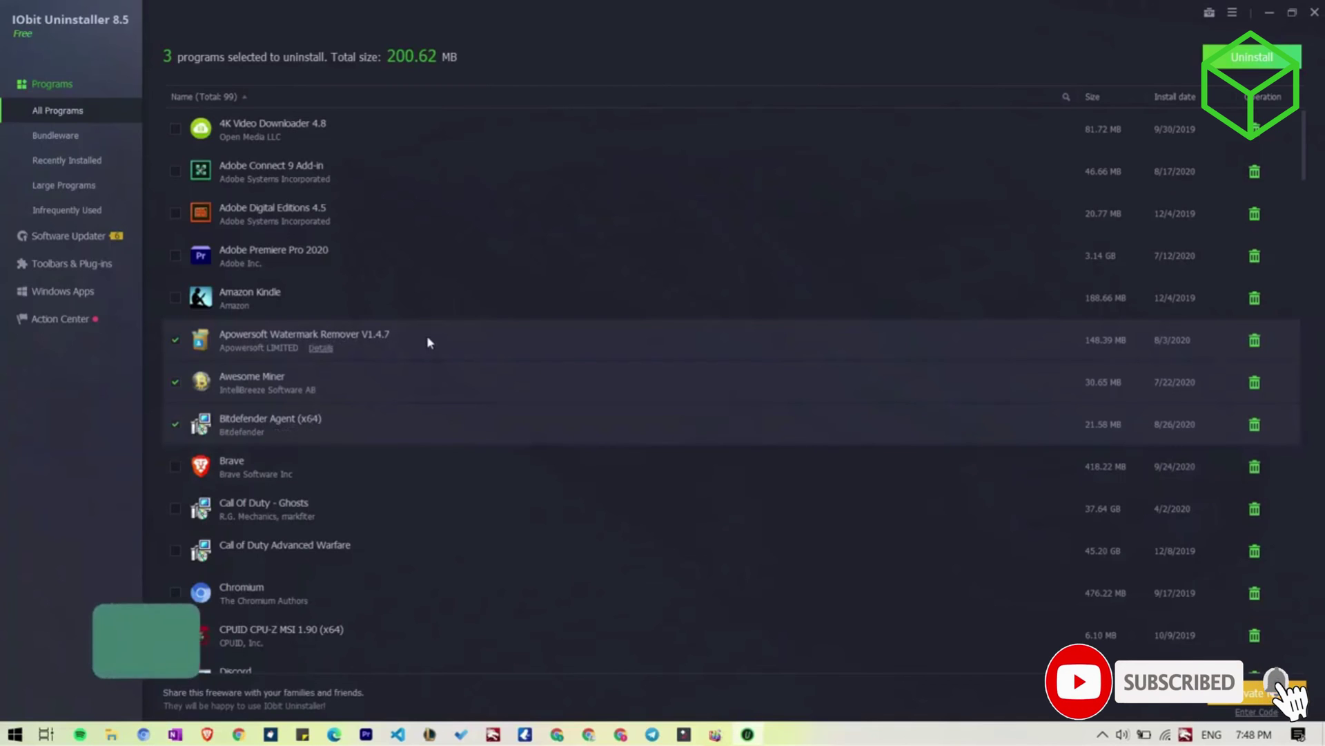
pyautogui.click(174, 170)
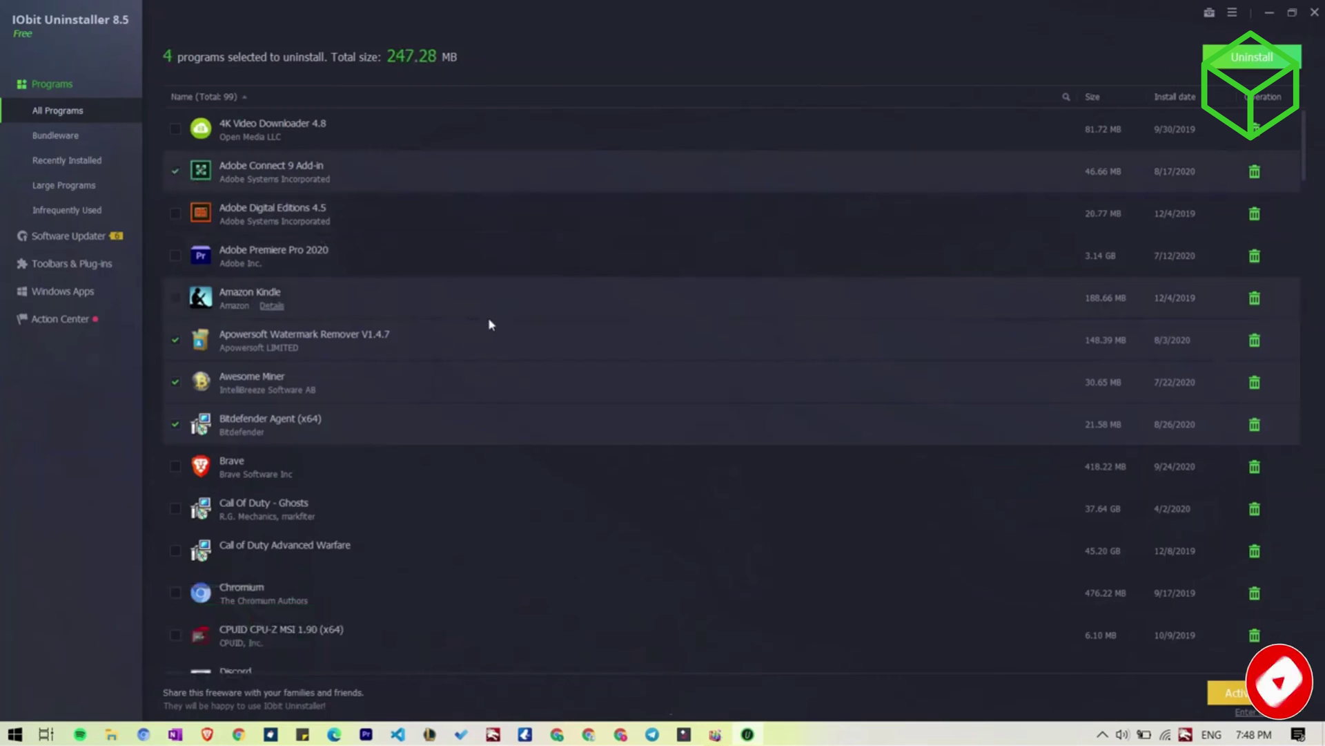
# - Look through the full list of installed programs and also mark MTN Pocket Internet for removal
pyautogui.scroll(-1, 489, 319)
pyautogui.scroll(-2, 511, 345)
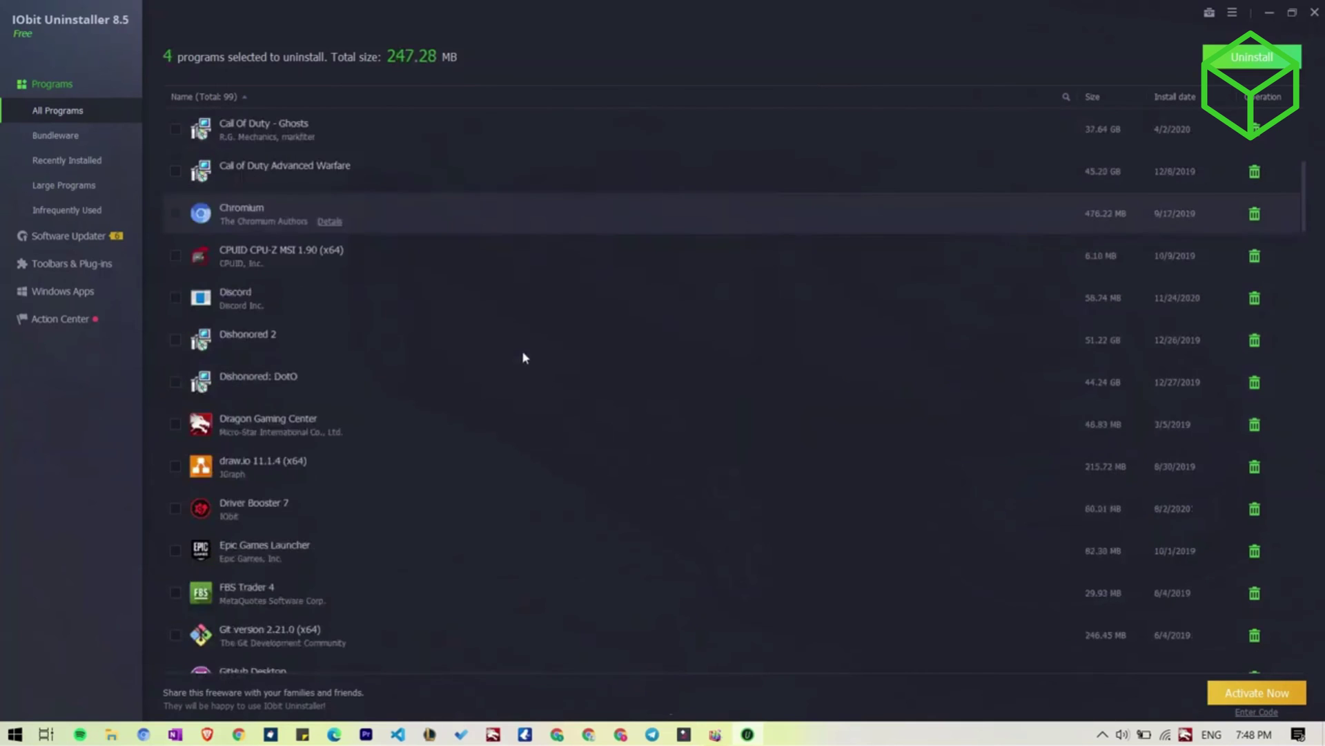
pyautogui.scroll(-1, 522, 357)
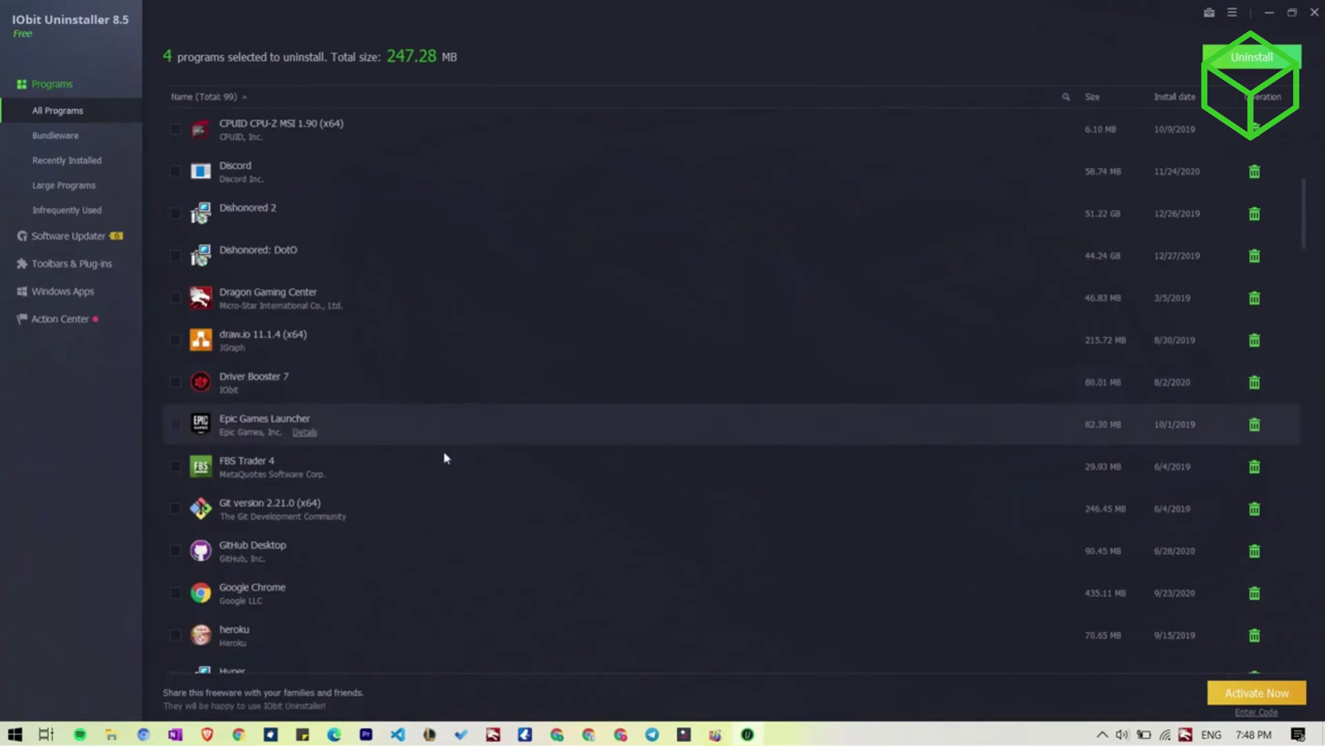
pyautogui.scroll(-1, 355, 522)
pyautogui.scroll(-7, 353, 518)
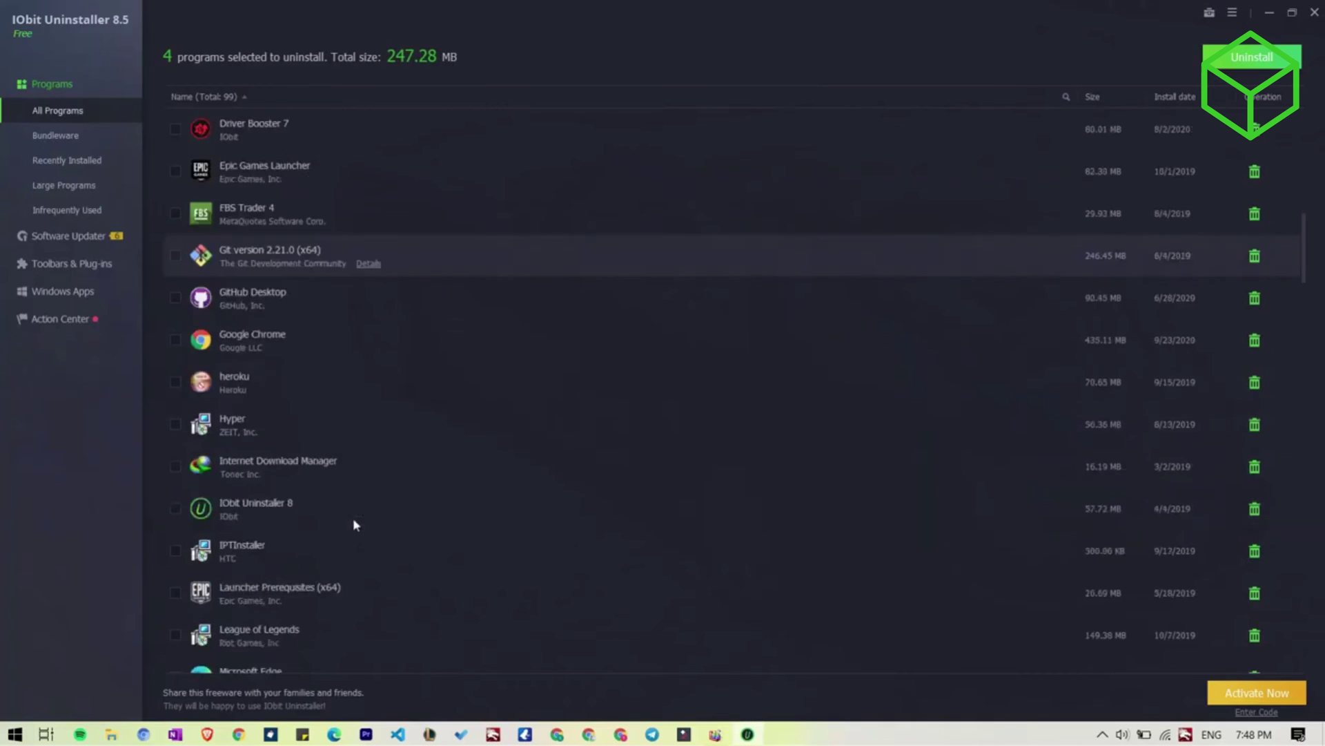
pyautogui.scroll(-5, 383, 514)
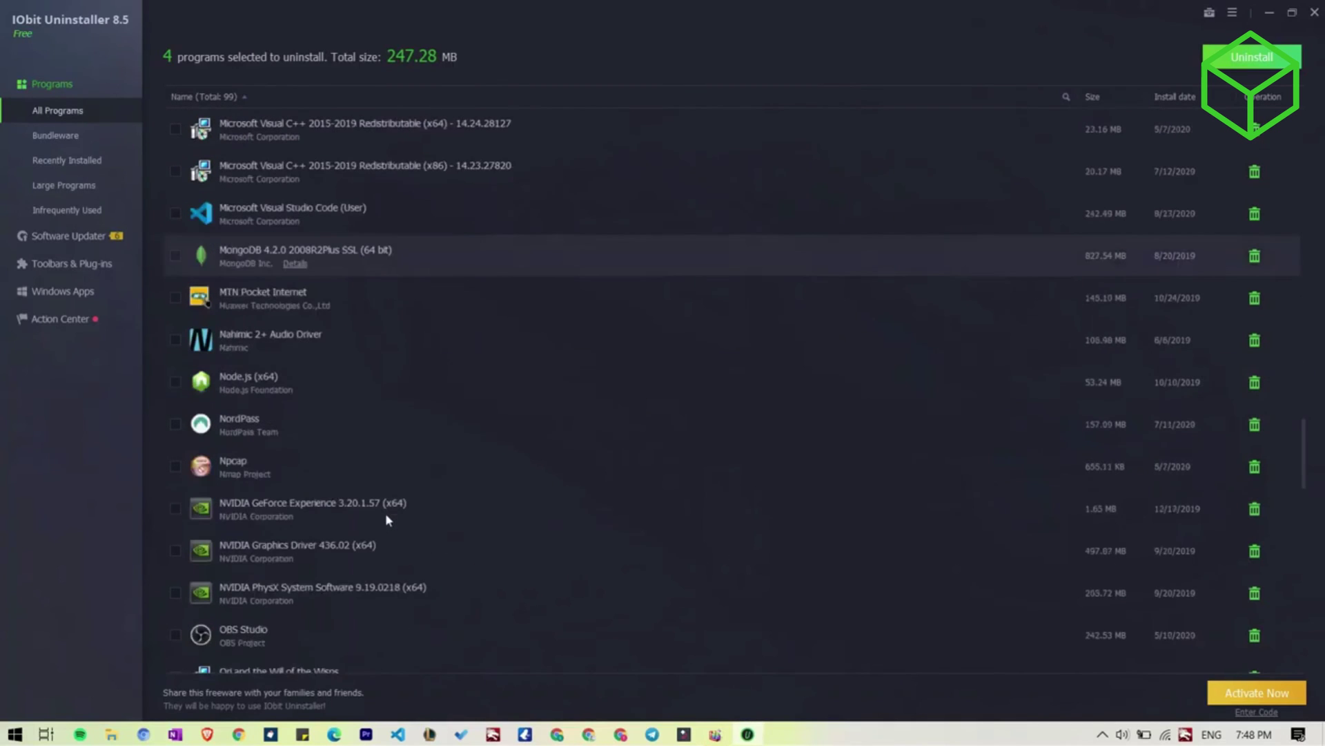
pyautogui.scroll(-8, 385, 512)
pyautogui.scroll(-3, 331, 482)
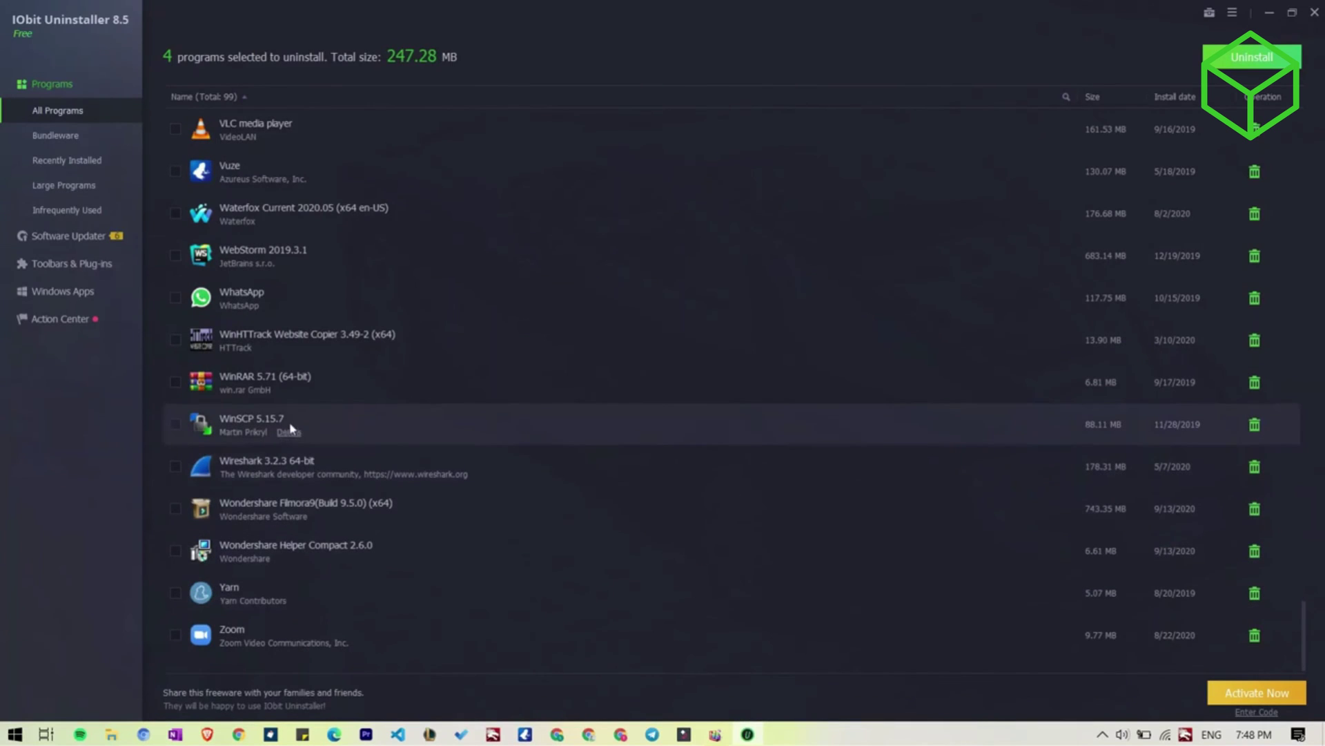
pyautogui.scroll(3, 290, 427)
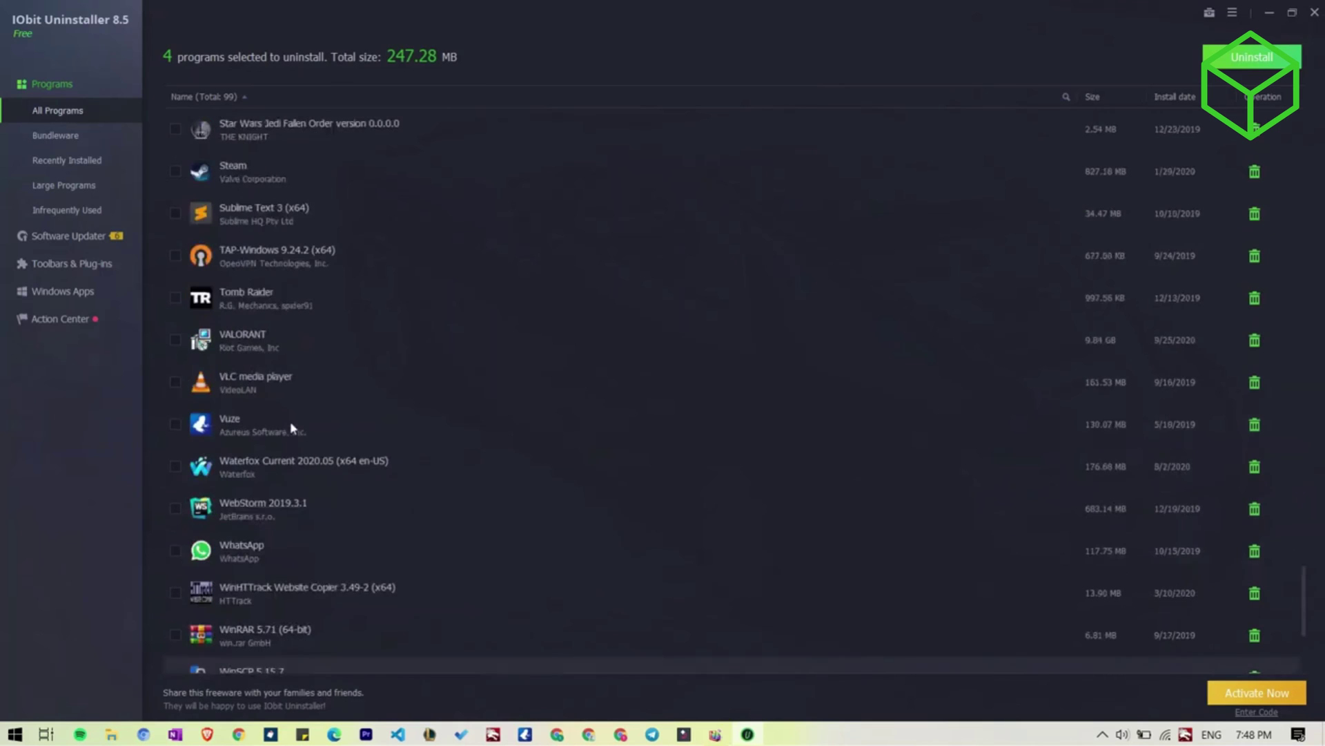
pyautogui.scroll(2, 313, 301)
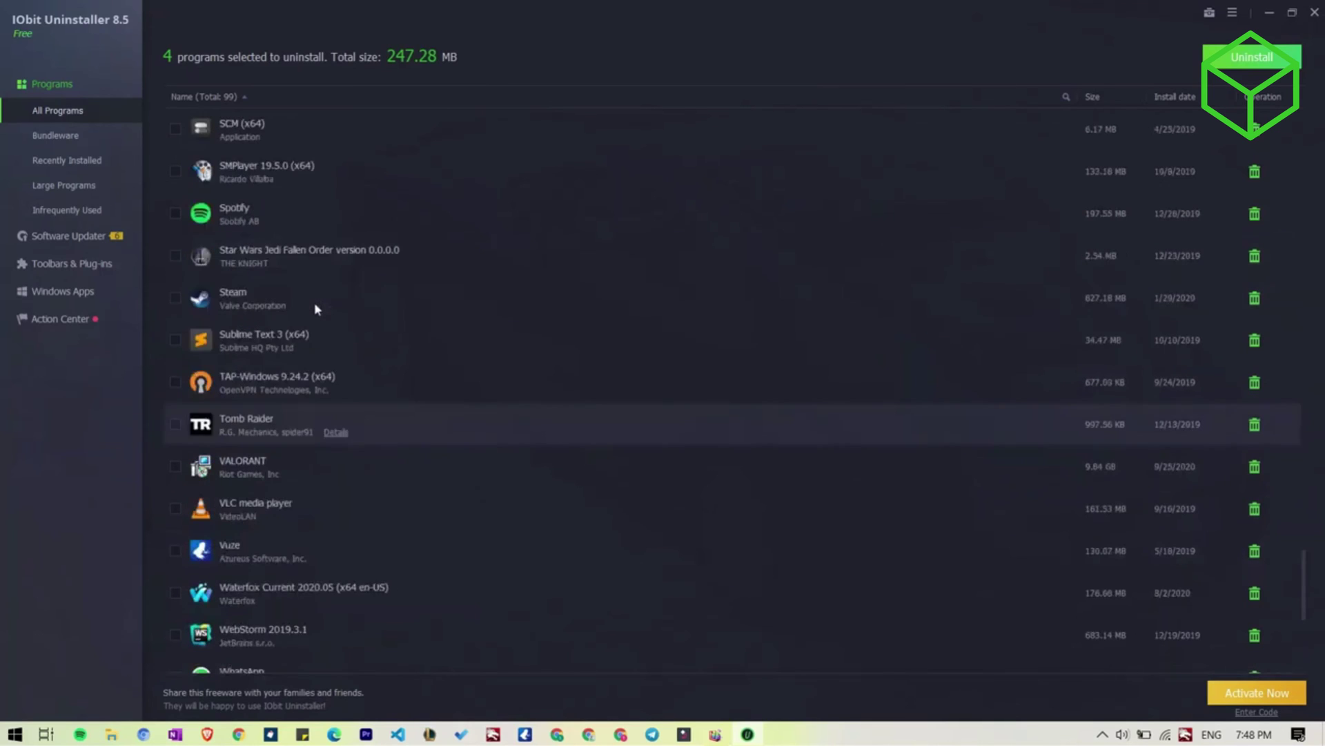
pyautogui.scroll(5, 316, 309)
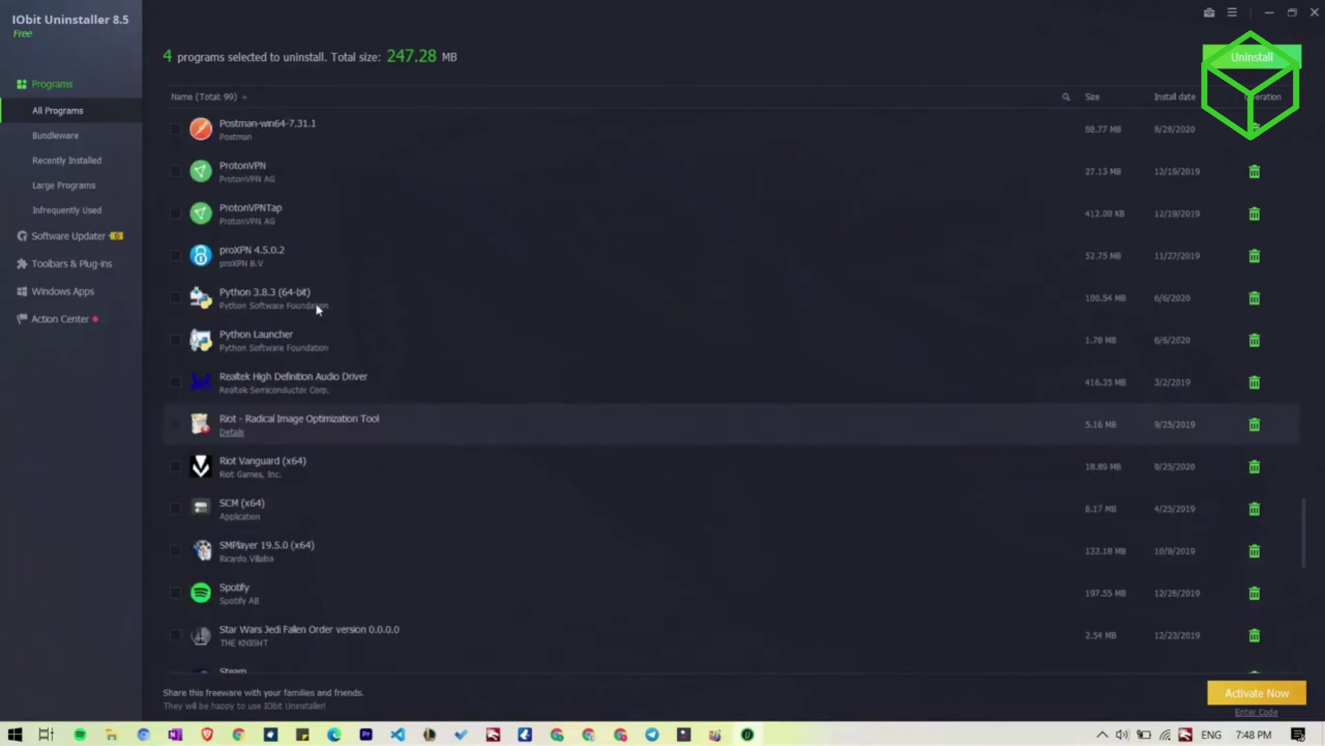
pyautogui.scroll(6, 317, 310)
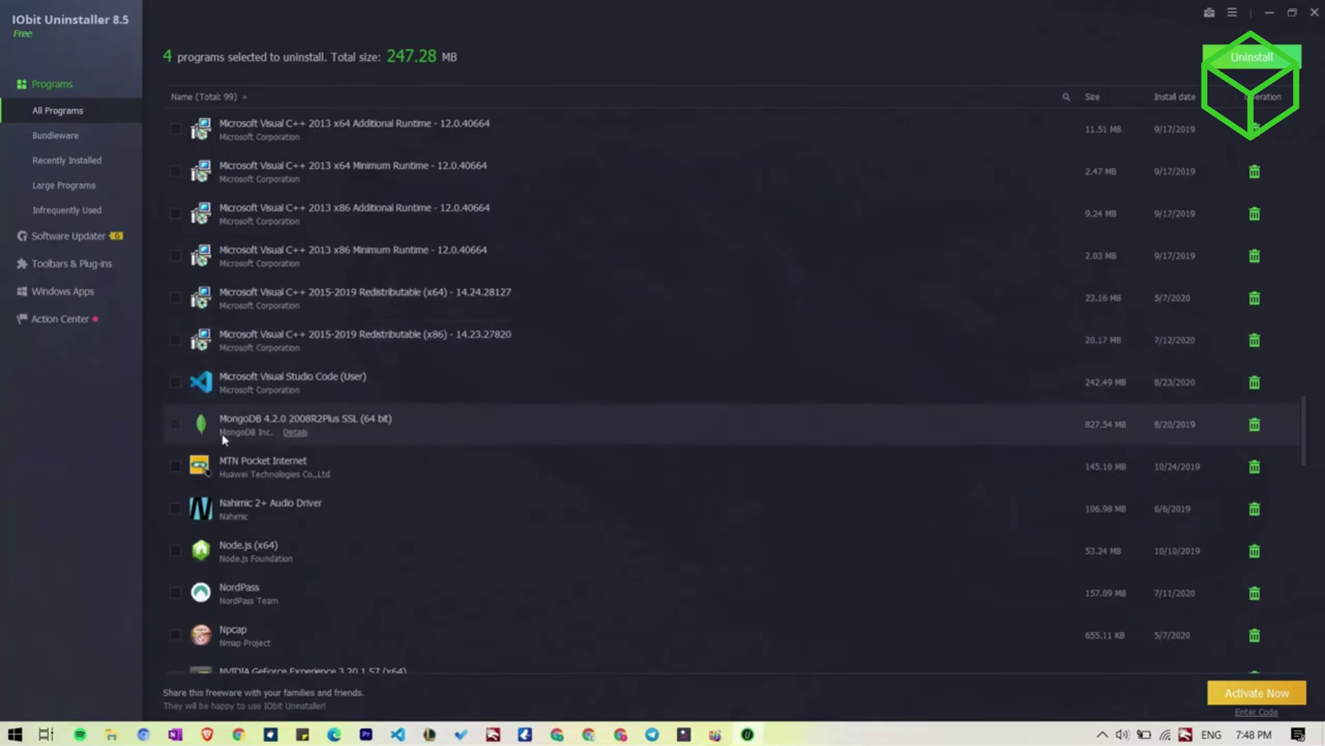
pyautogui.click(178, 466)
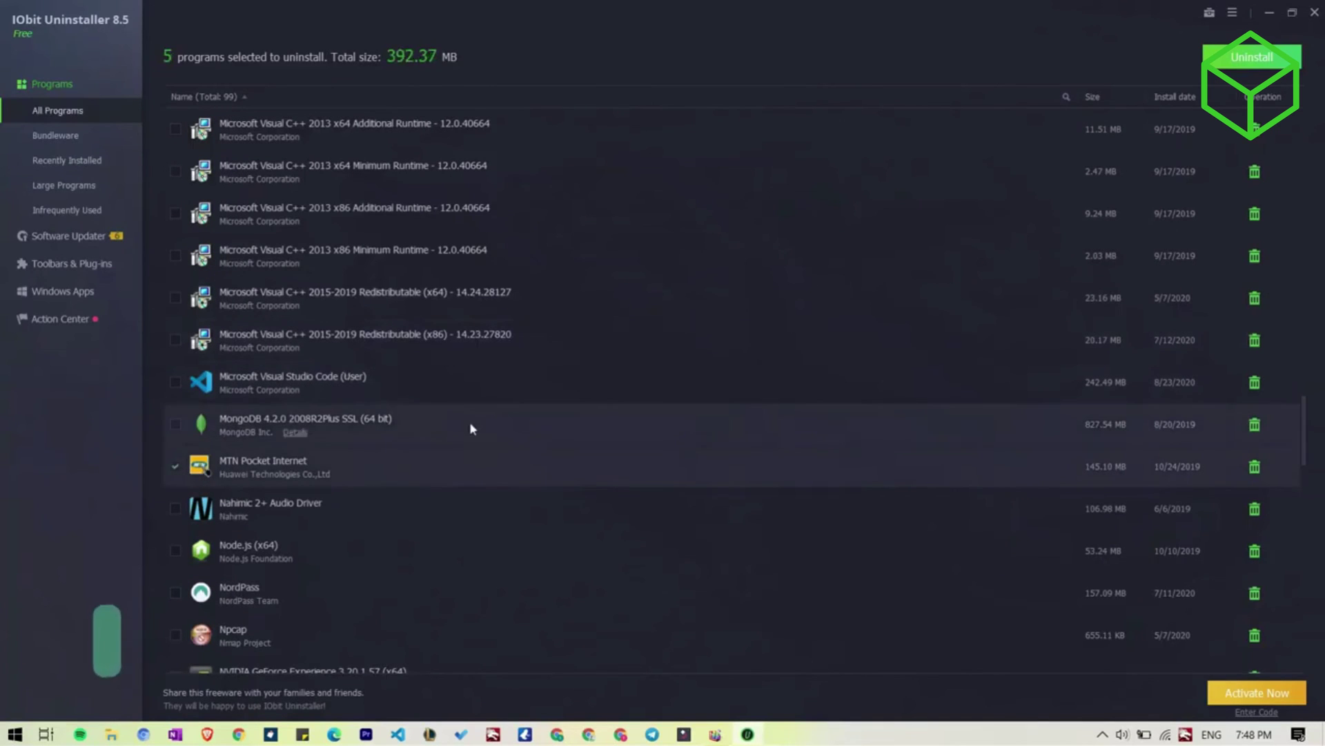
# - Start uninstalling the five marked programs with automatic removal of residual files and without a restore point
pyautogui.scroll(6, 469, 421)
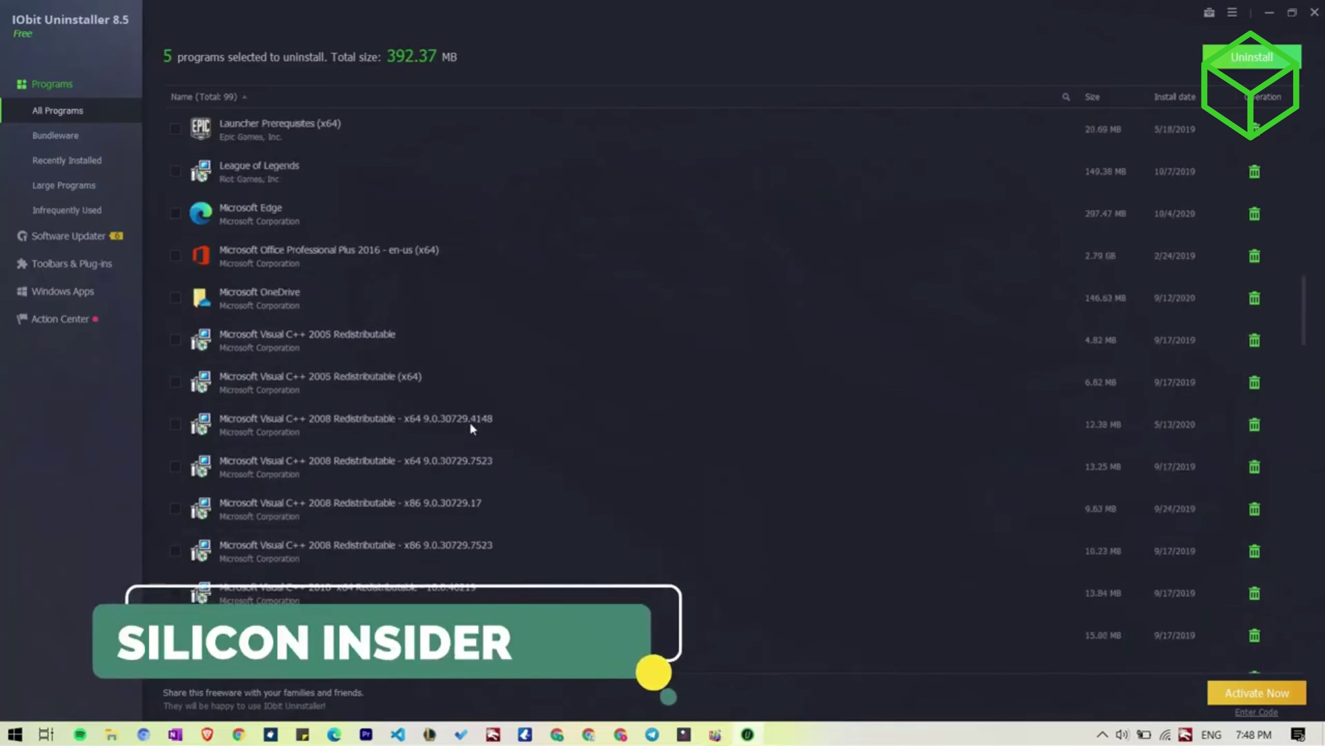
pyautogui.scroll(2, 472, 428)
pyautogui.scroll(3, 472, 428)
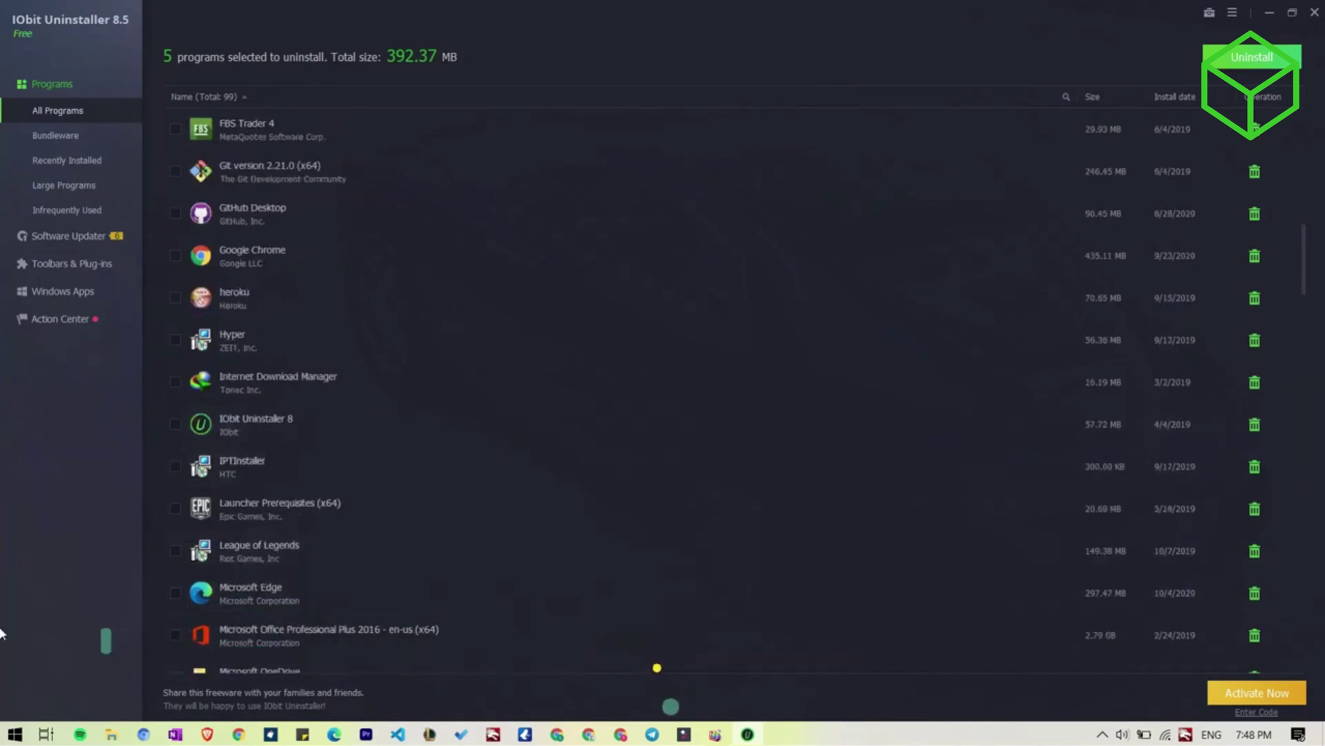
pyautogui.click(1239, 55)
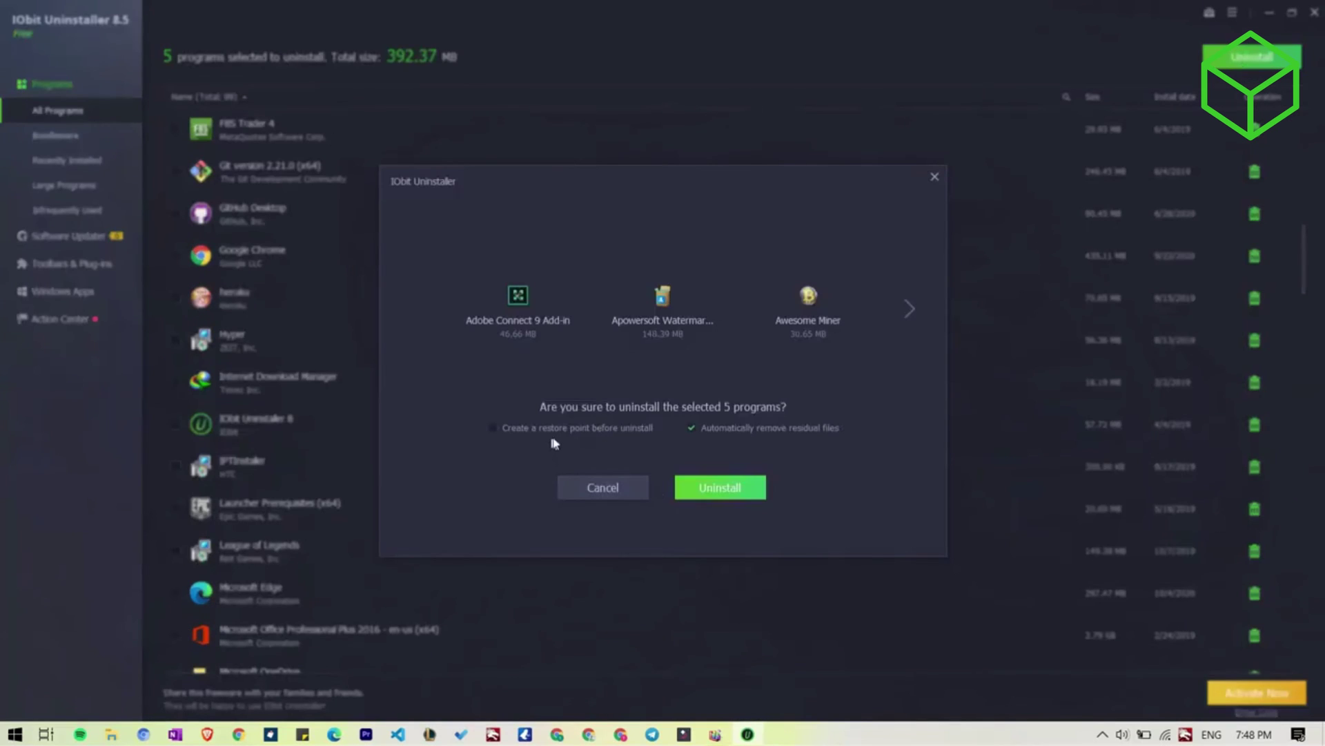
pyautogui.click(749, 489)
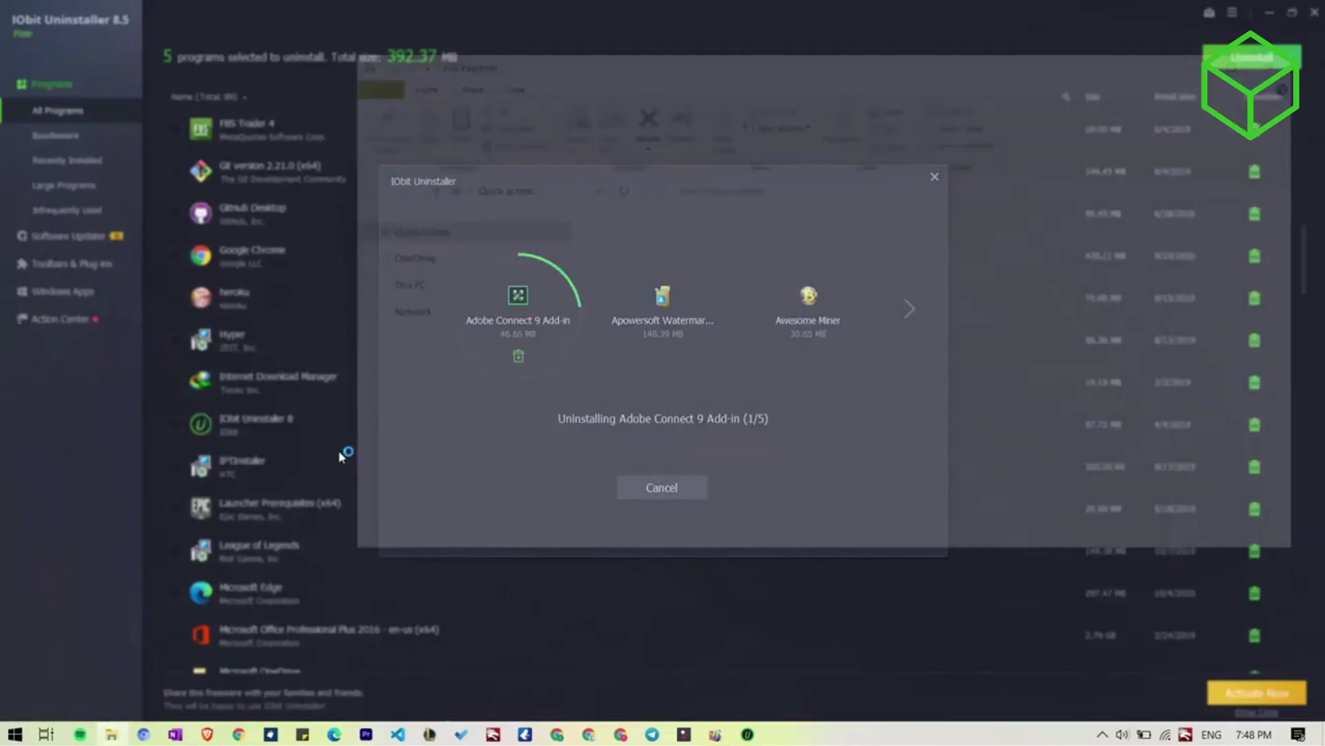
# - Open a File Explorer window and snap it to the left half of the desktop
pyautogui.press('super+e')
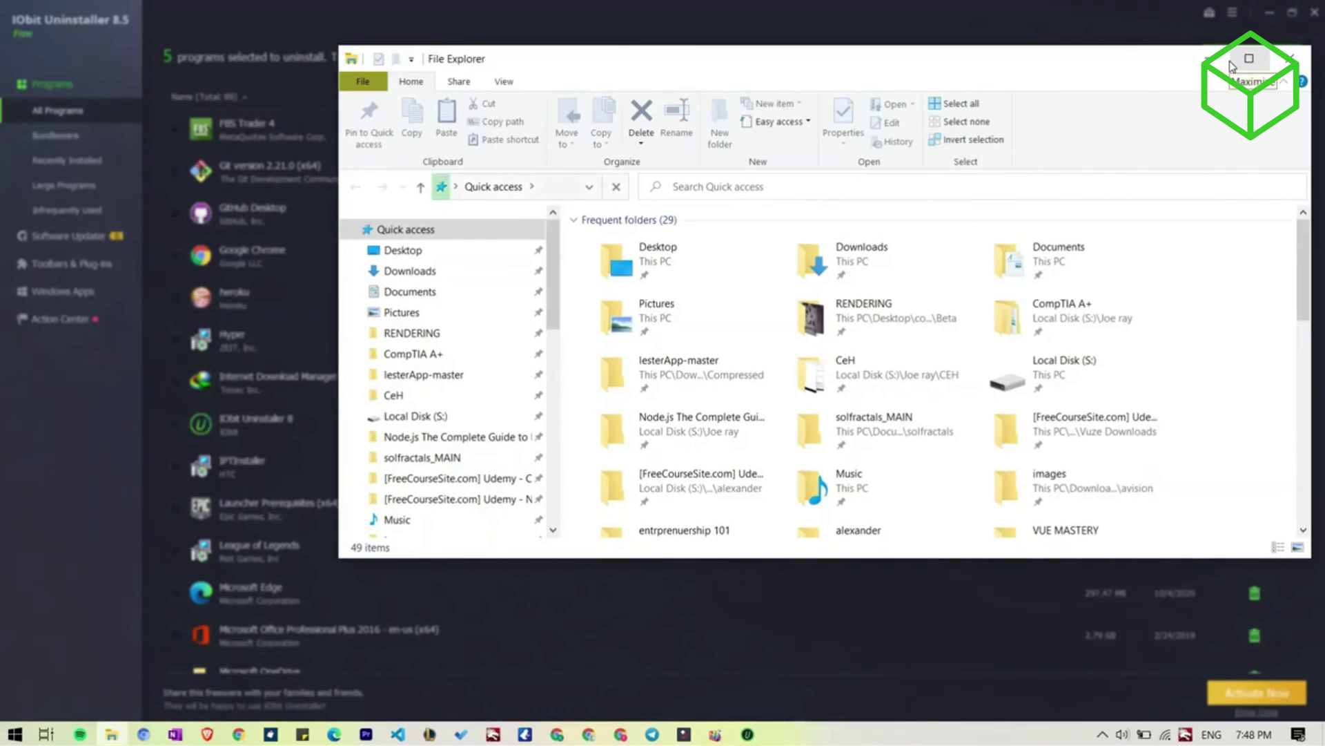
pyautogui.moveTo(1173, 57); pyautogui.dragTo(876, 69)
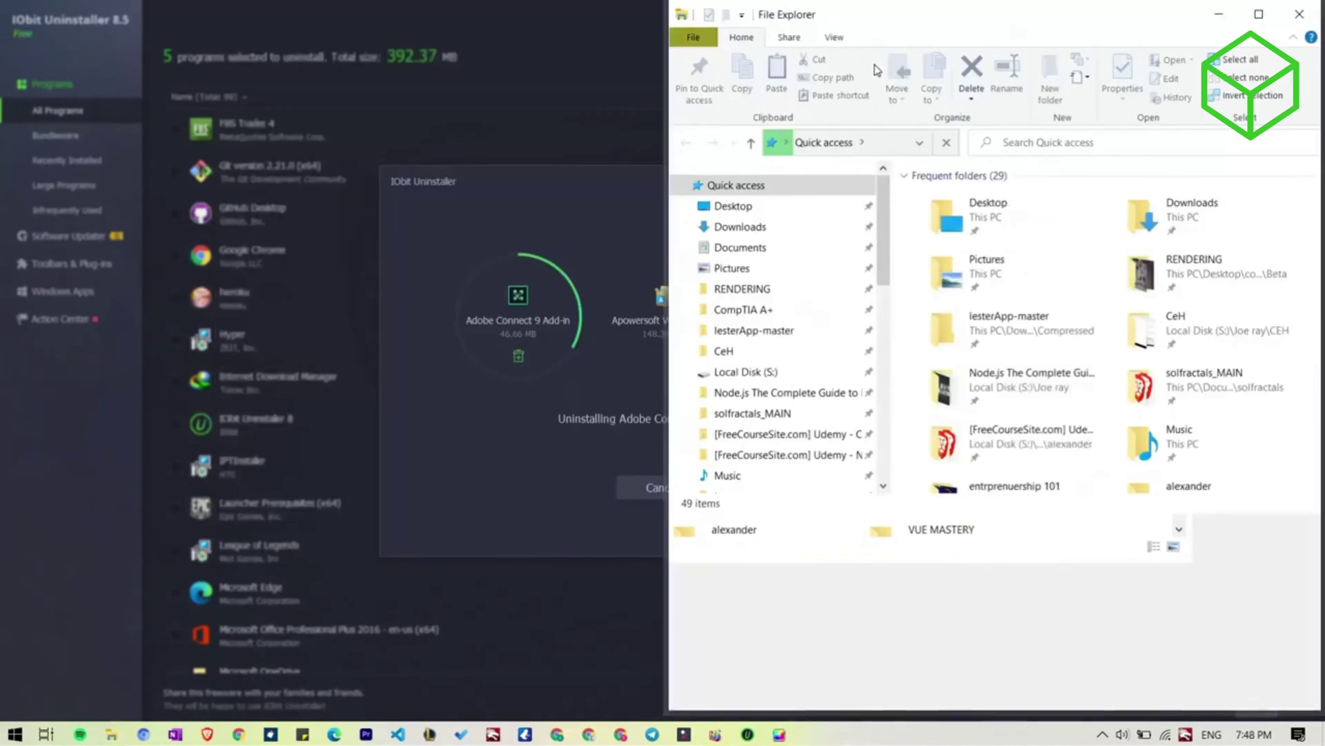
pyautogui.moveTo(866, 21); pyautogui.dragTo(606, 56)
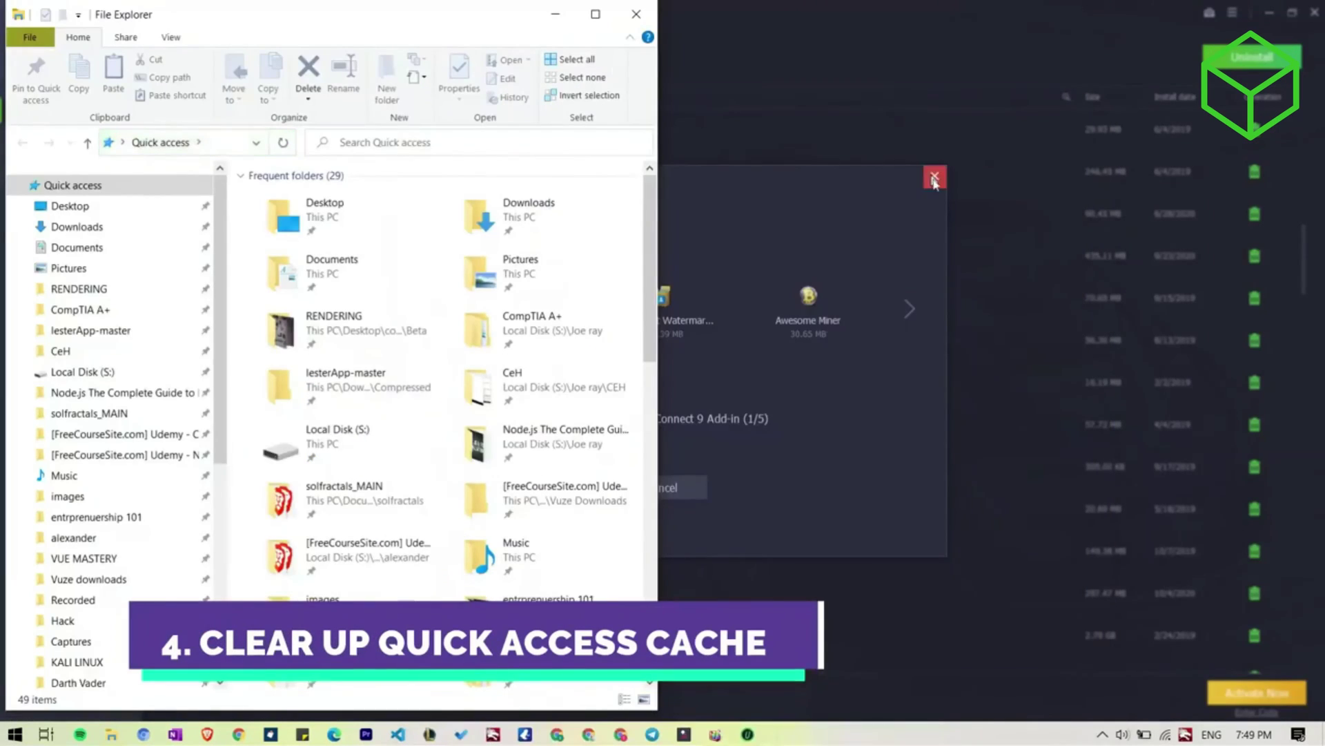
# - Open the folder options for Quick access and clear the File Explorer history
pyautogui.click(79, 185)
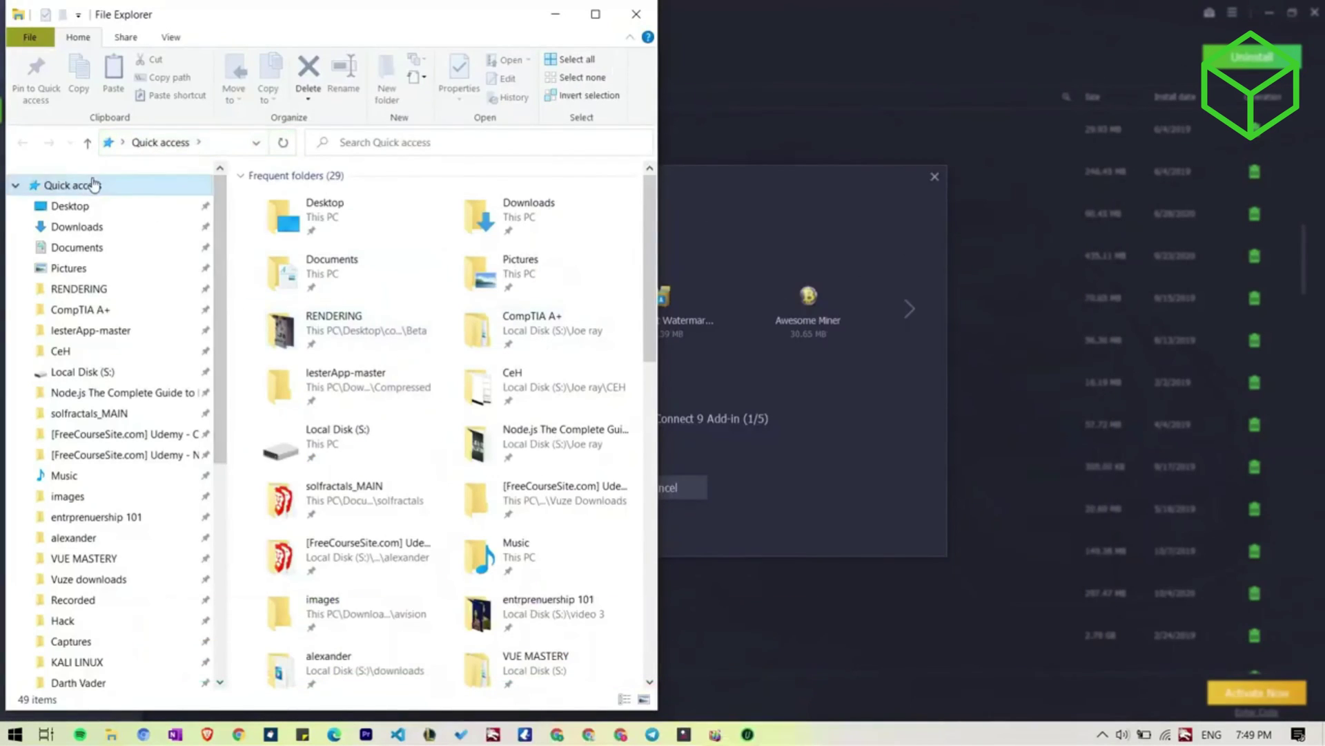
pyautogui.rightClick(94, 184)
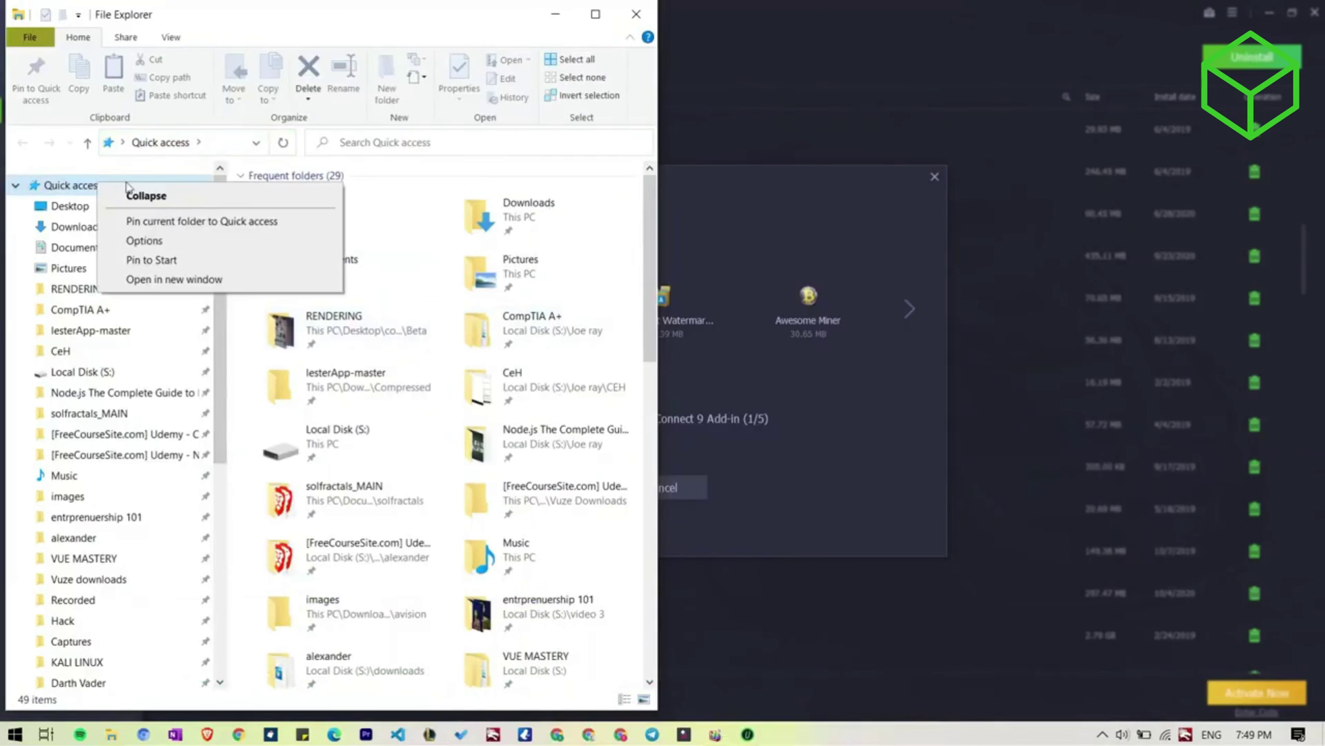
pyautogui.click(160, 241)
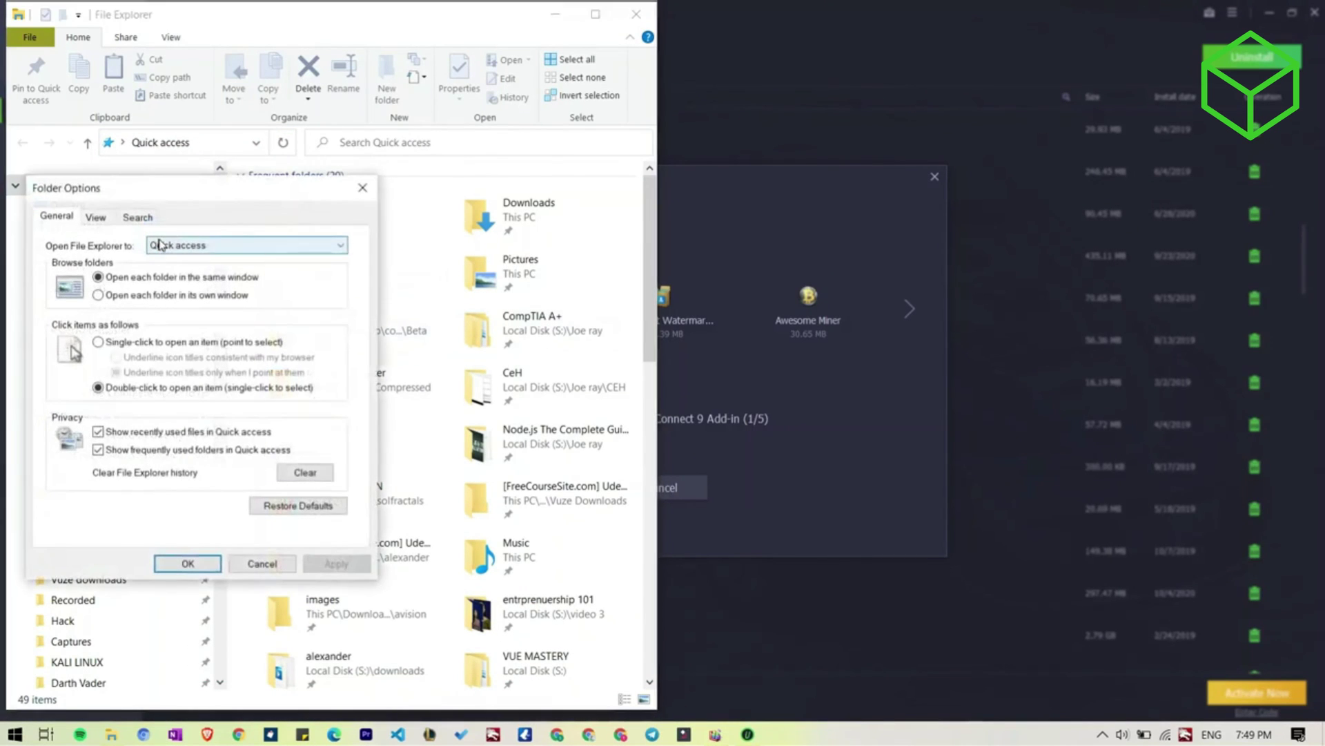
pyautogui.moveTo(217, 190); pyautogui.dragTo(555, 135)
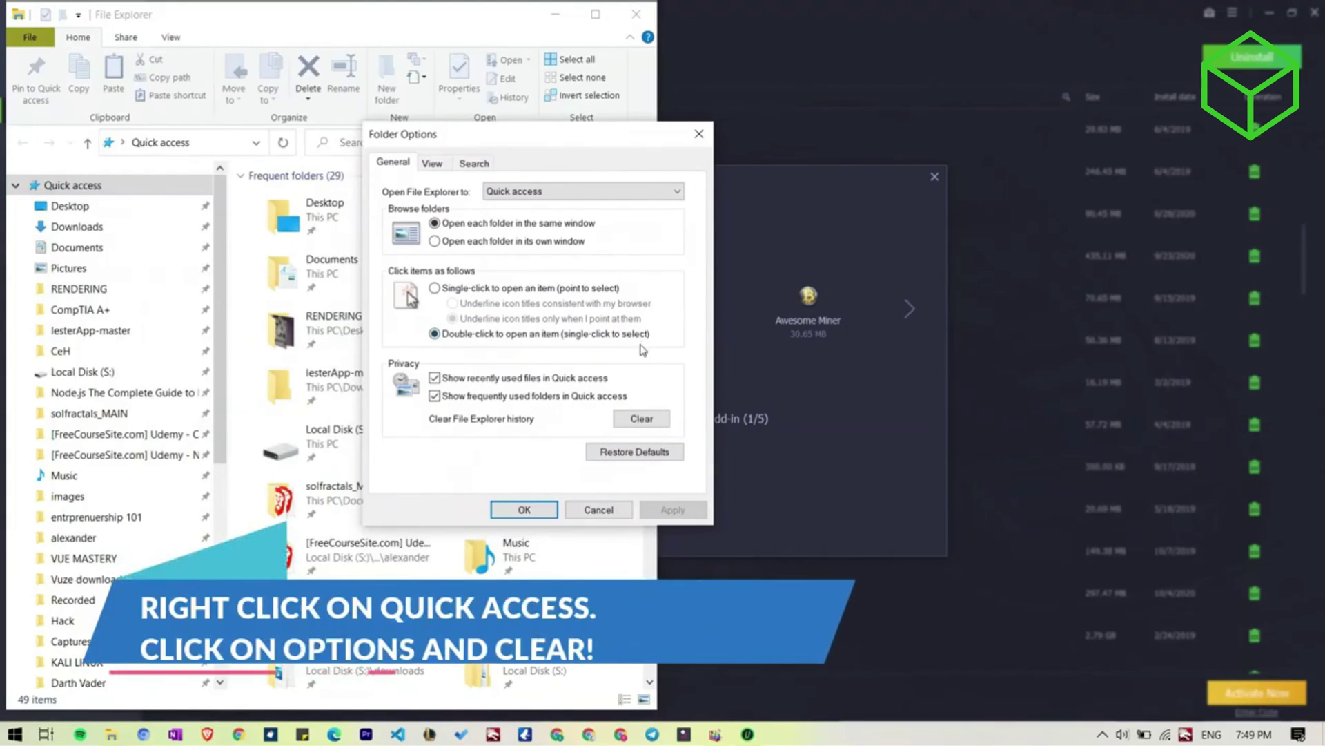
pyautogui.click(664, 418)
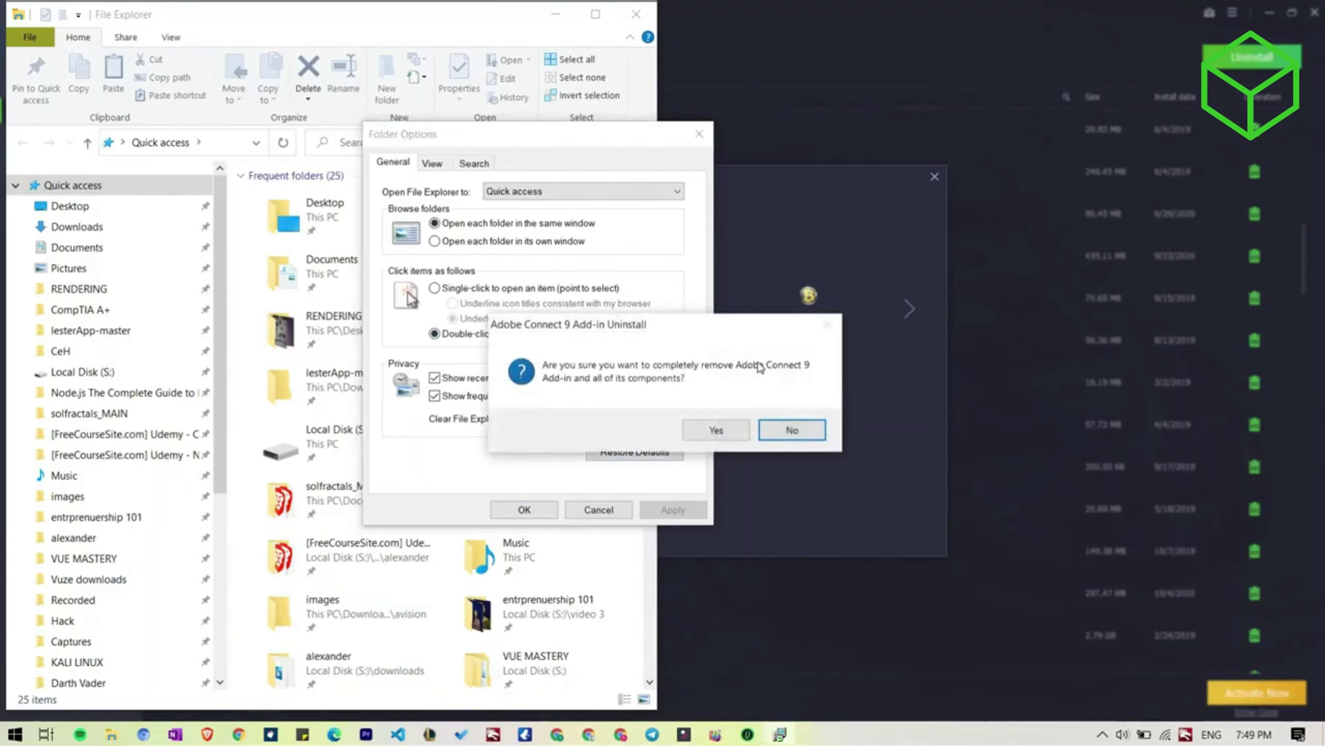
# - Confirm the complete removal of Adobe Connect 9 Add-in and dismiss its completion message
pyautogui.click(704, 438)
pyautogui.click(636, 215)
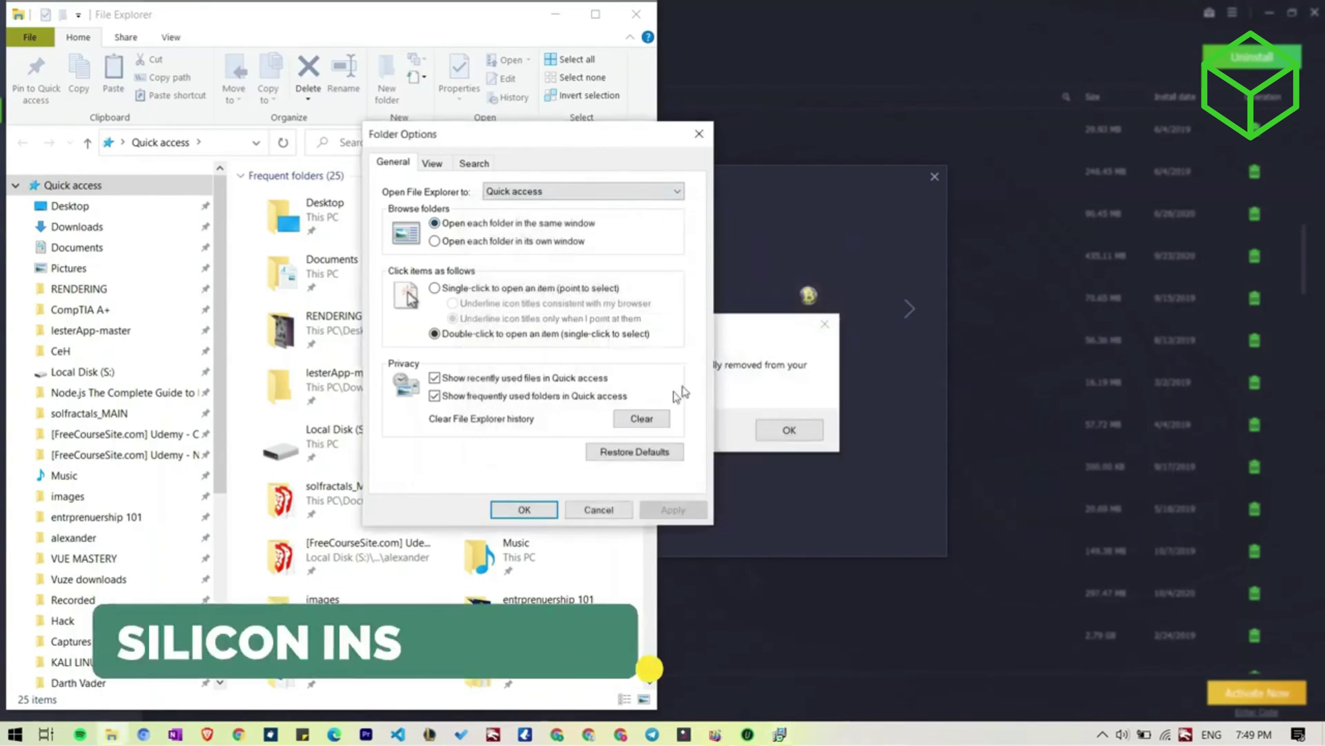
pyautogui.click(789, 429)
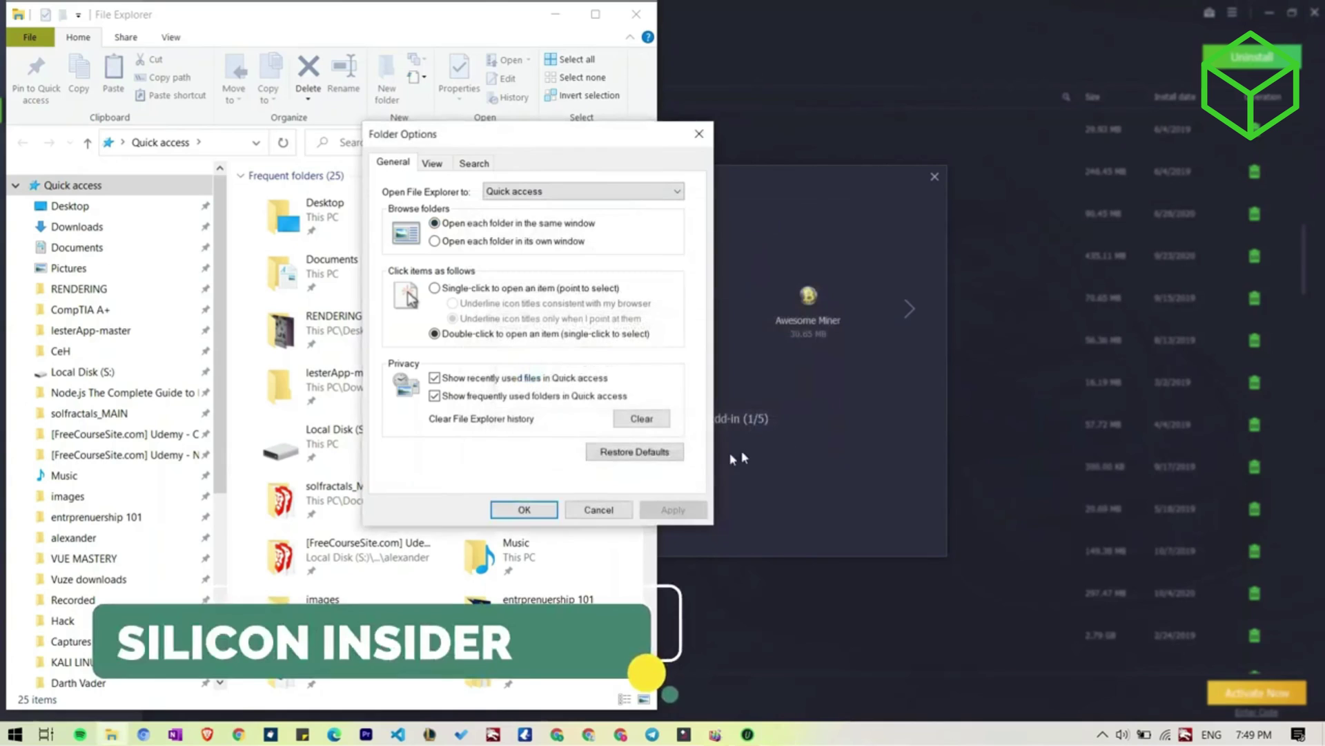
# - Clear the File Explorer history from the open folder options and close the File Explorer window
pyautogui.click(644, 418)
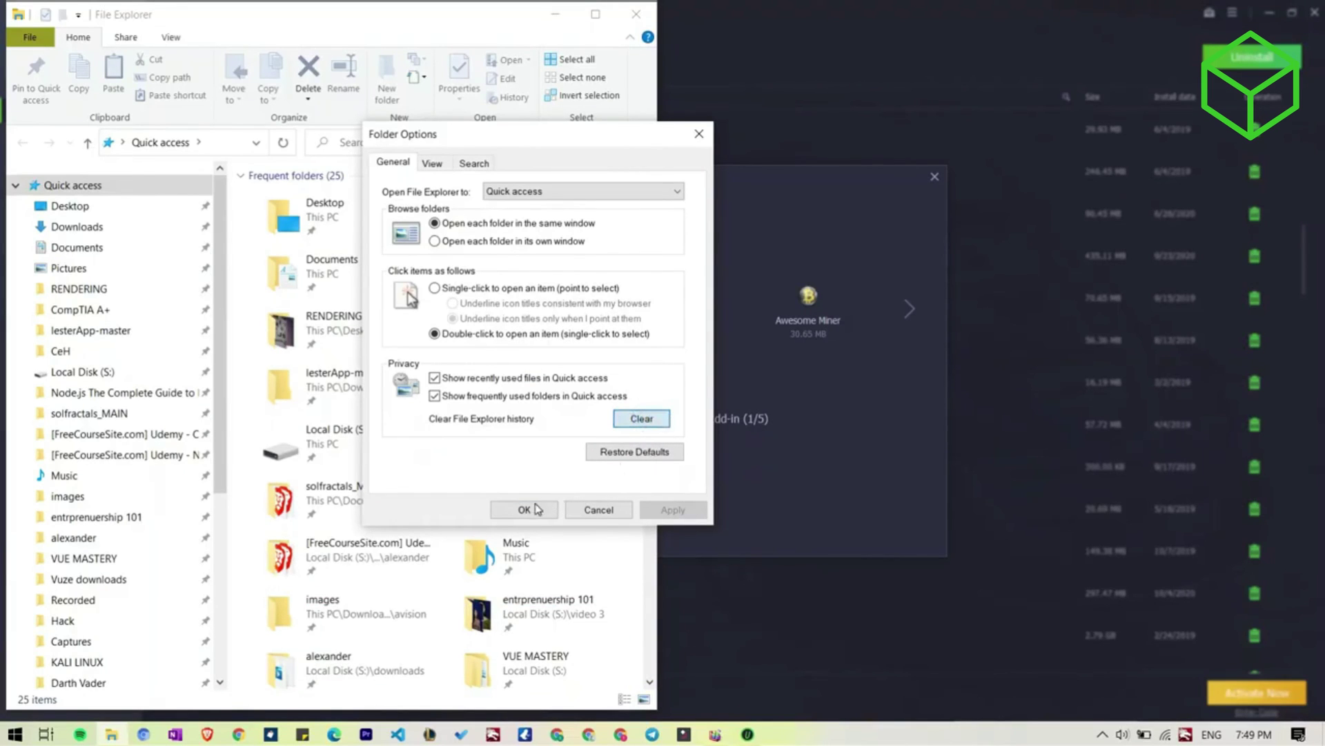
pyautogui.click(571, 510)
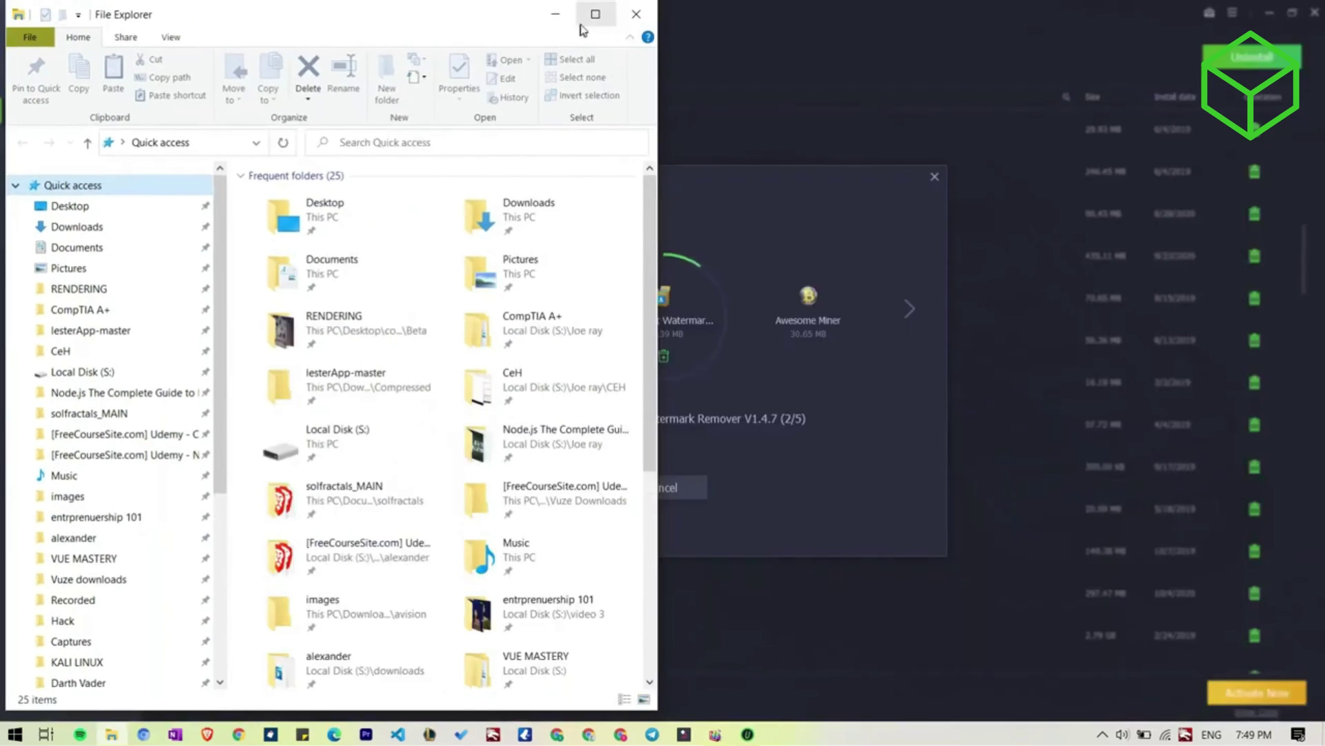
pyautogui.click(587, 20)
pyautogui.click(583, 19)
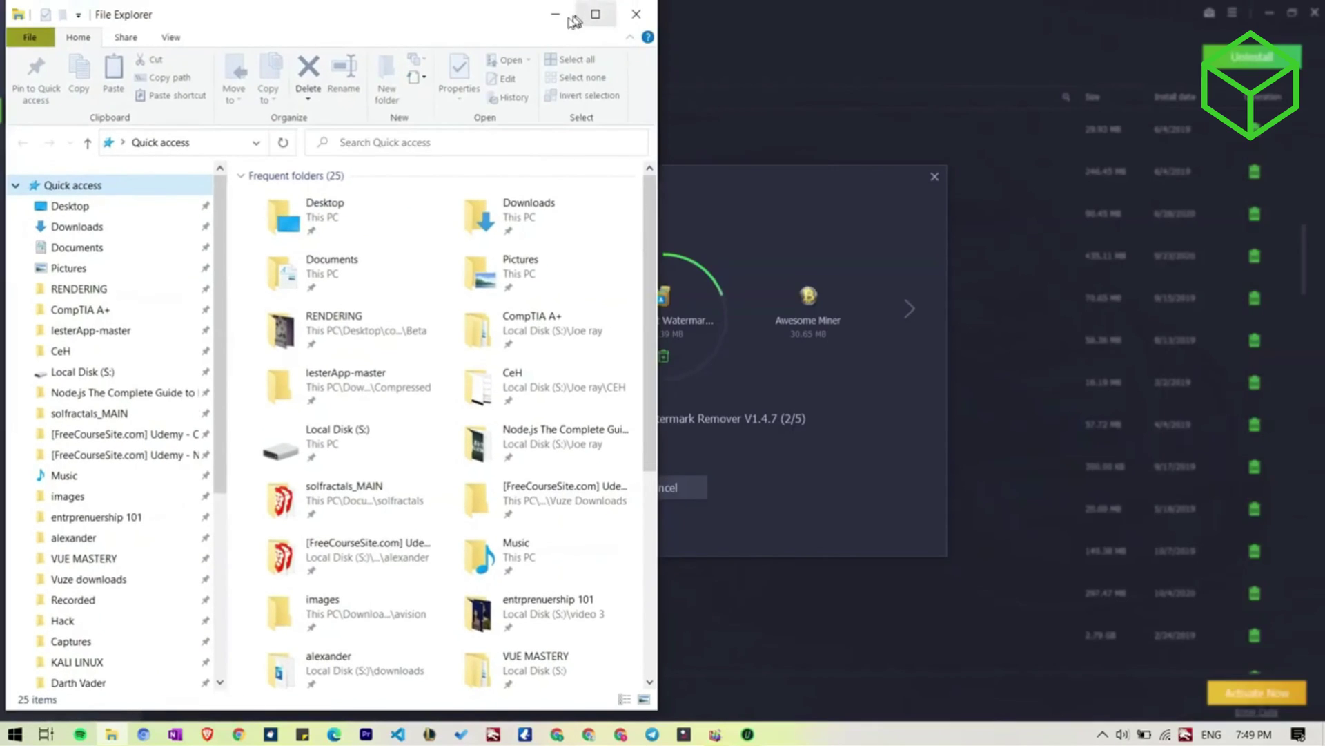
pyautogui.click(636, 14)
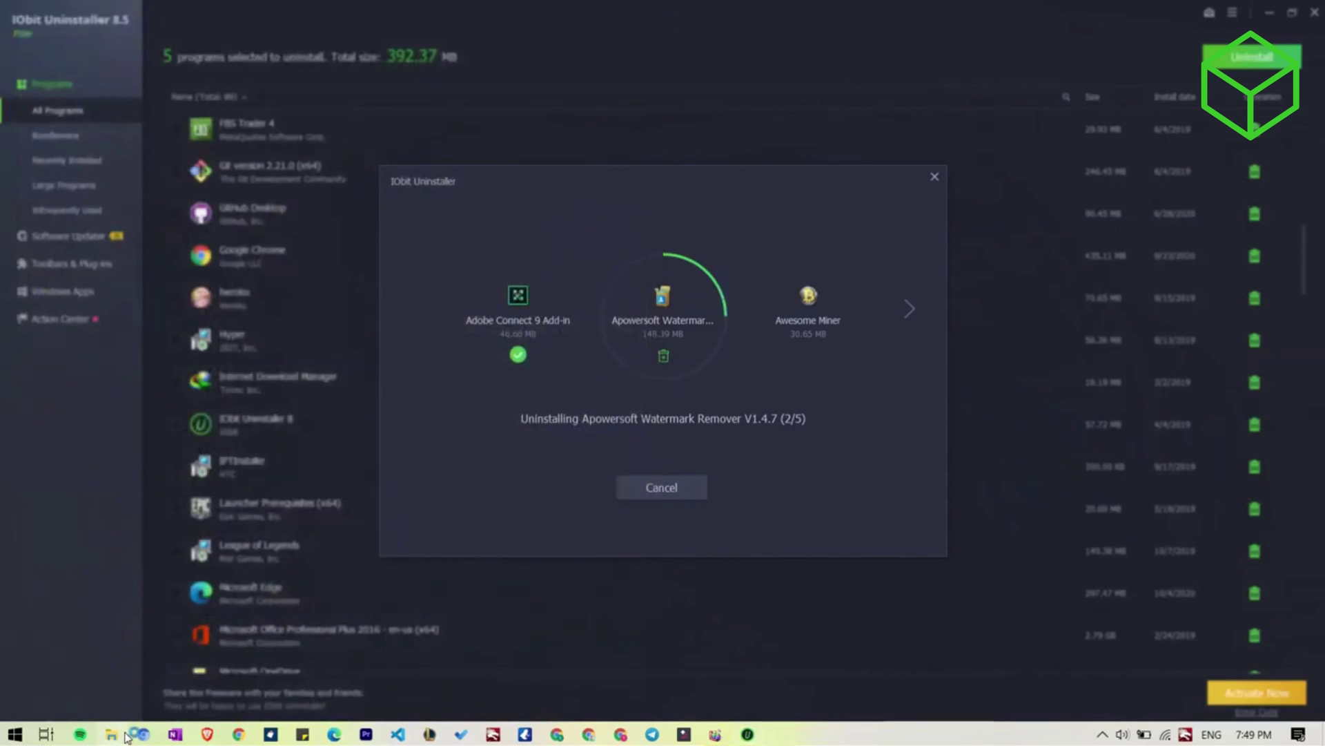
# - Reopen File Explorer in a maximized window and examine the folders and recent files in Quick access
pyautogui.press('super+e')
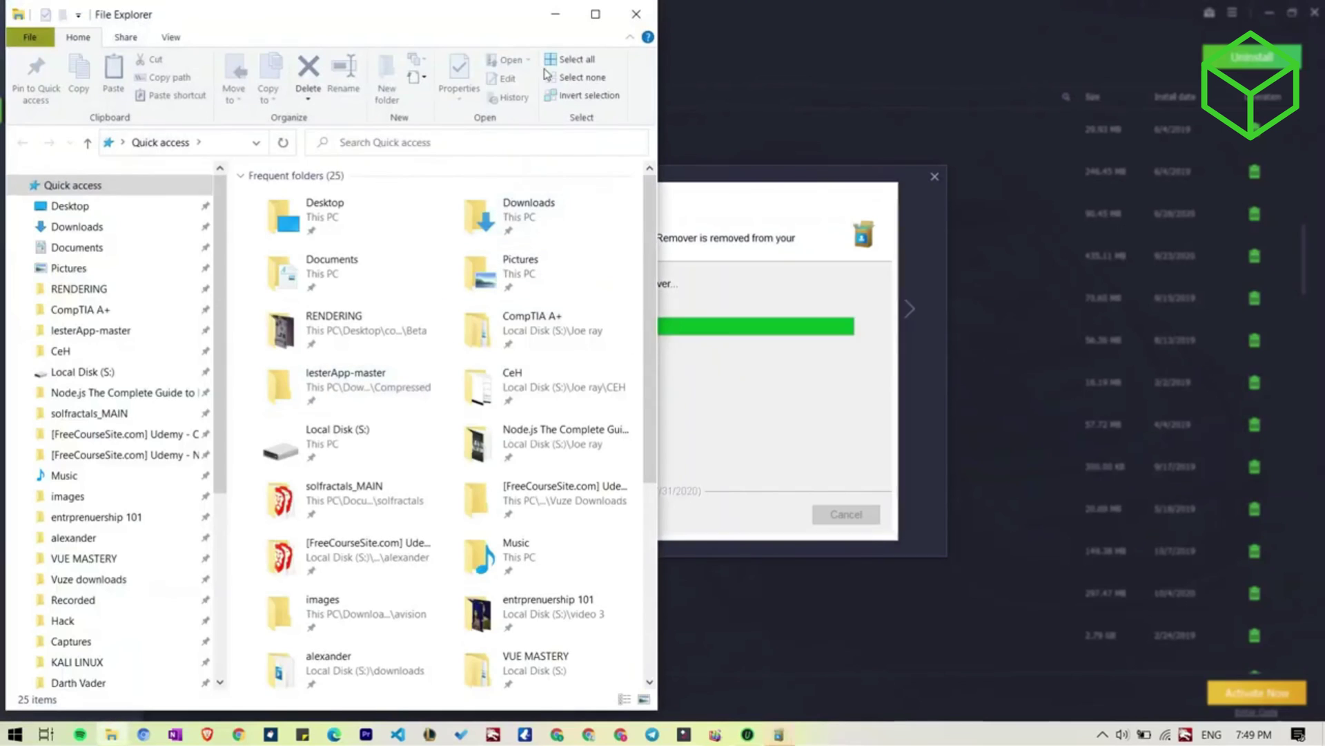
pyautogui.click(595, 13)
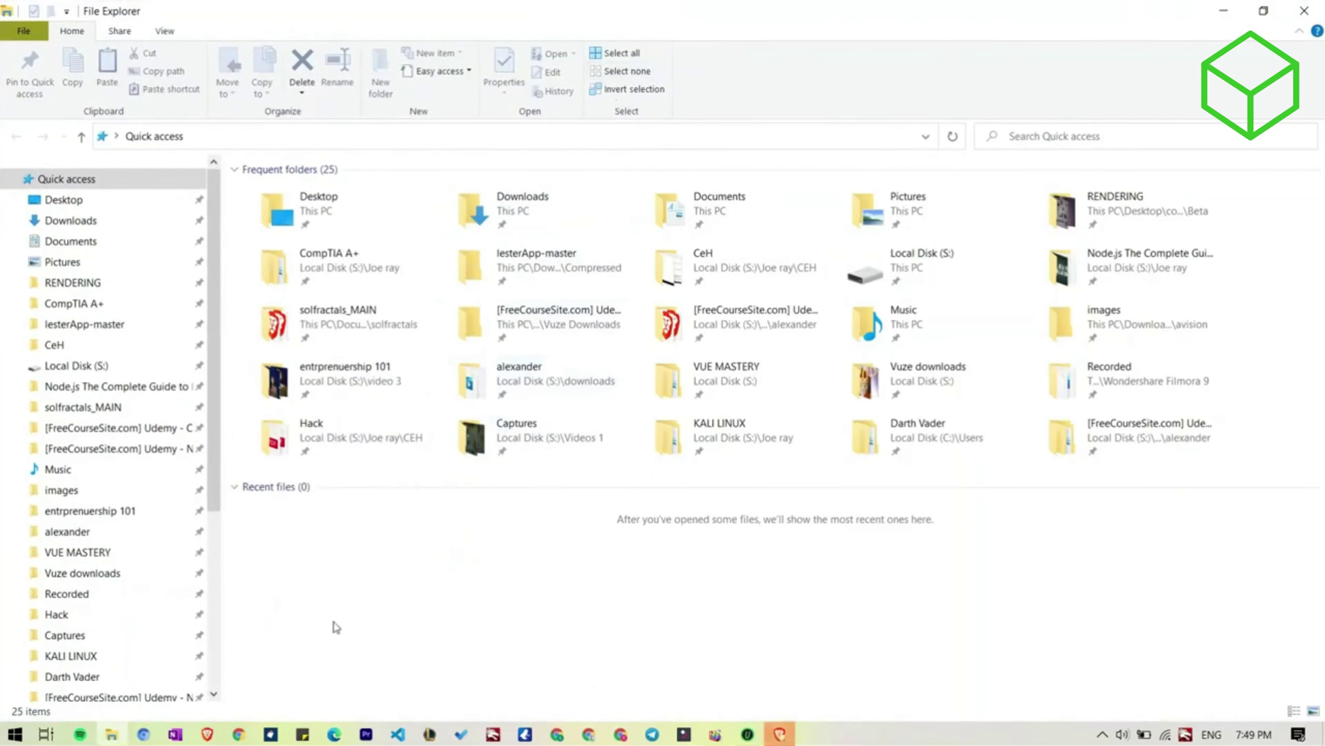
pyautogui.scroll(-3, 104, 541)
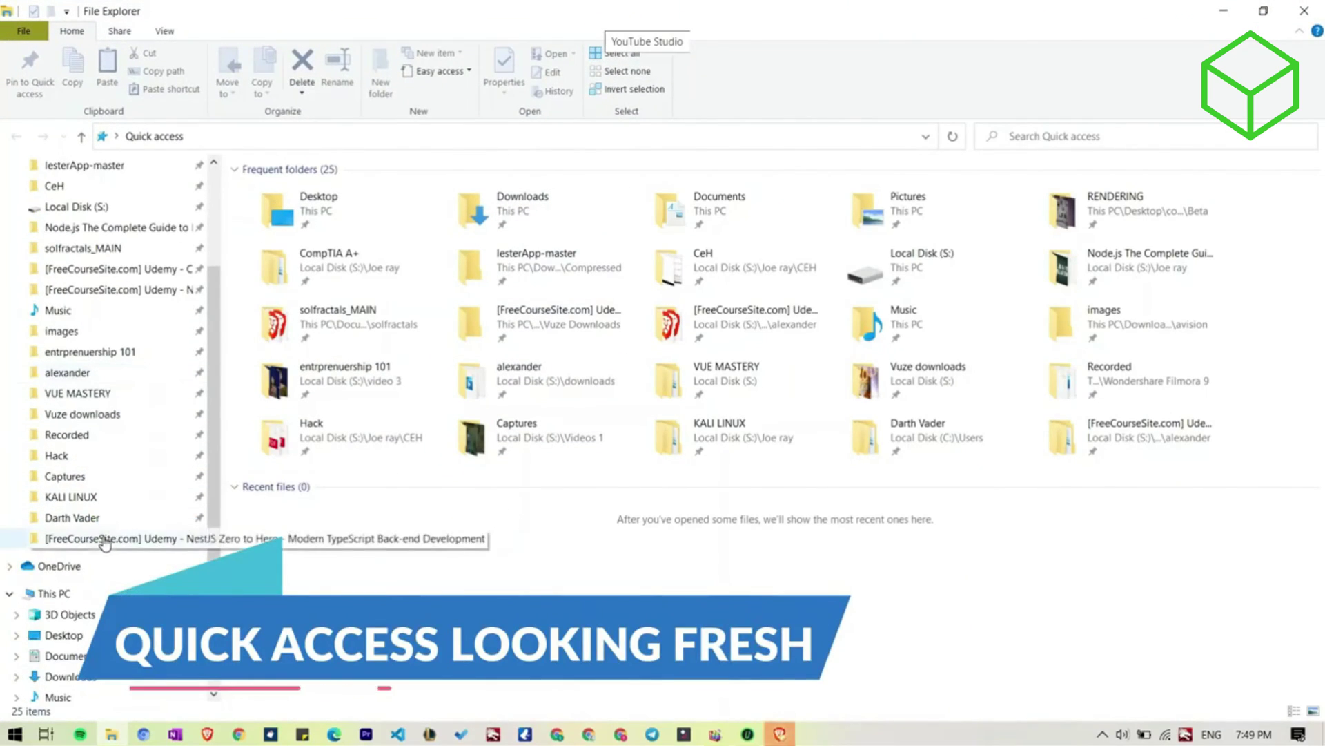
pyautogui.scroll(-2, 104, 542)
pyautogui.scroll(4, 105, 543)
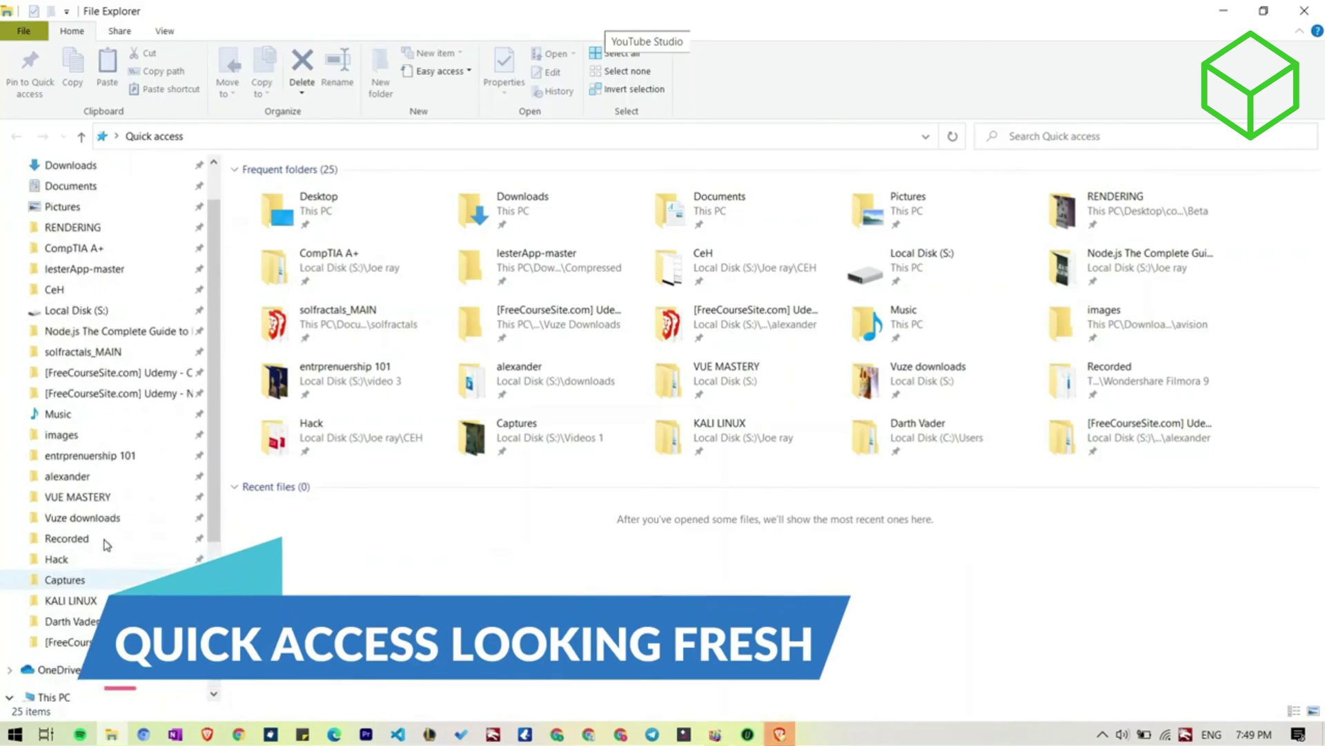
pyautogui.scroll(2, 105, 544)
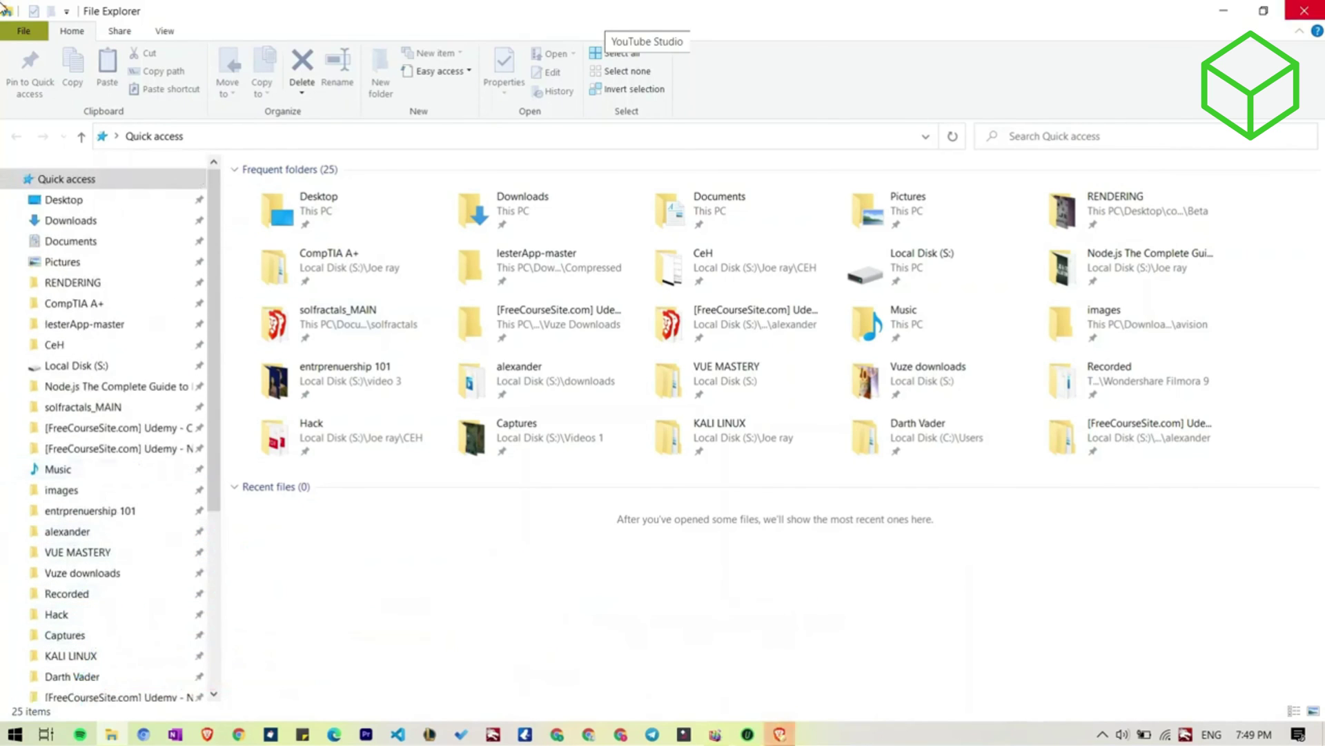